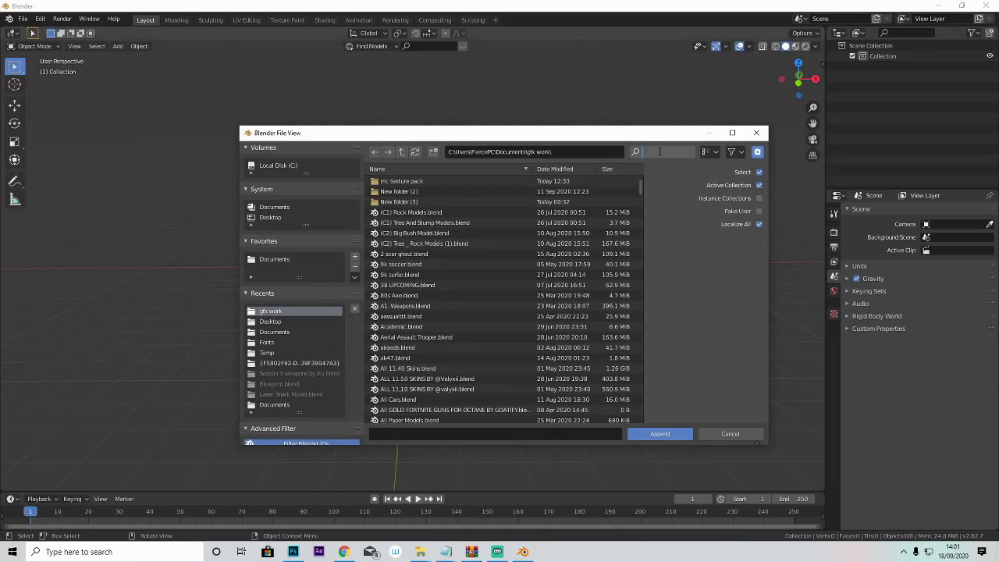
# Step: Search the gfx work folder for "pink" and append the collection from Ghoul Trooper (Pink).blend
pyautogui.write('pink')
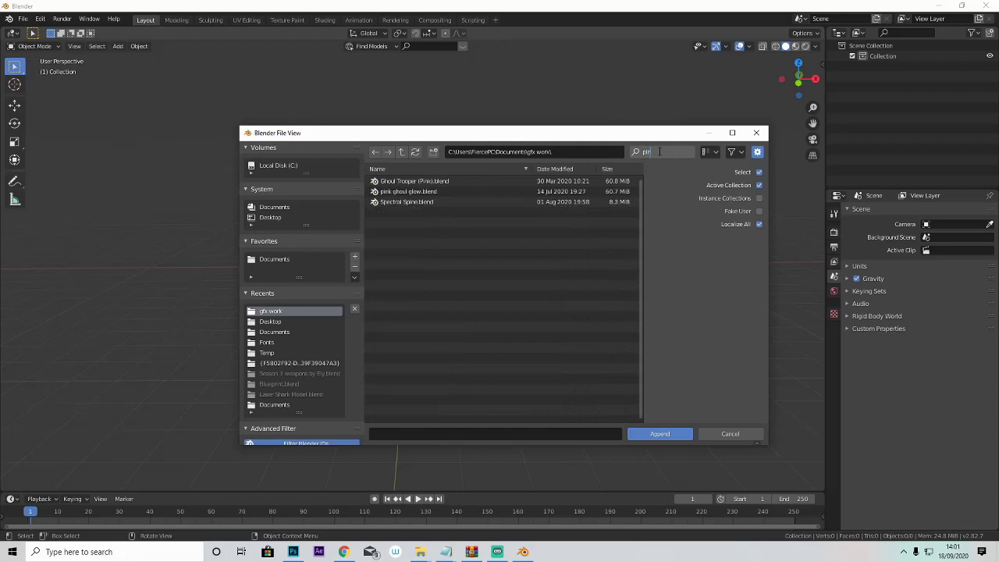
pyautogui.press('Return')
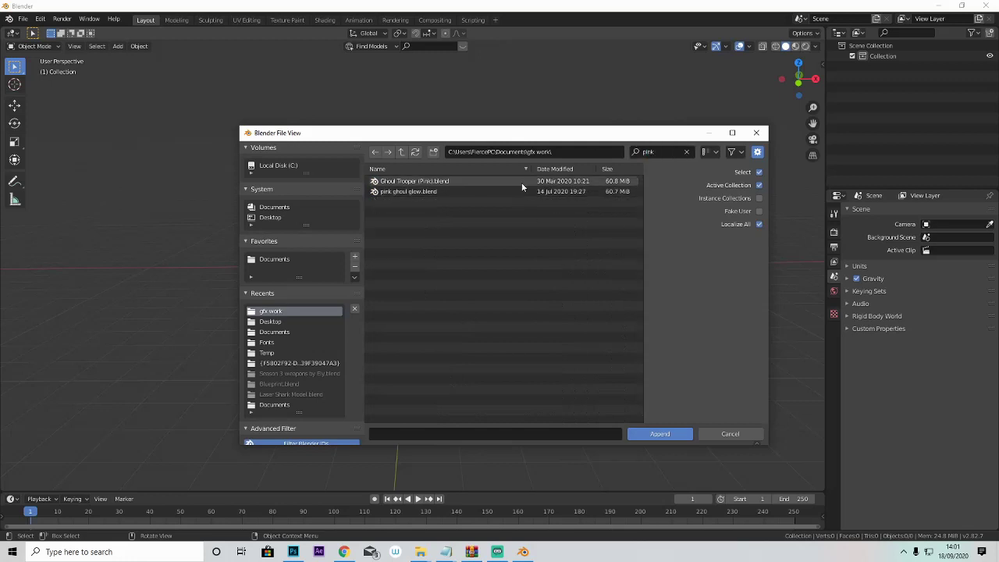
pyautogui.doubleClick(522, 182)
pyautogui.doubleClick(495, 181)
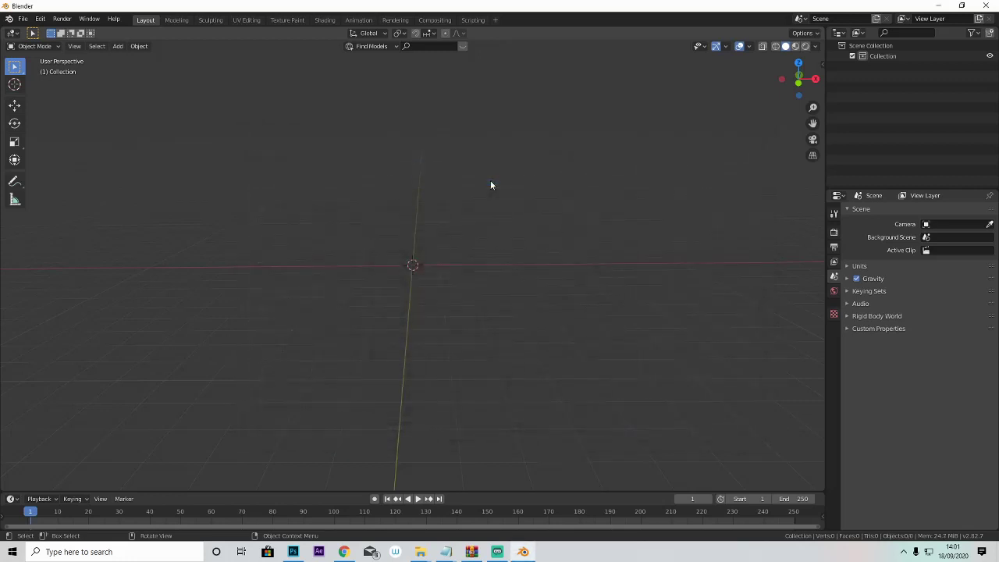
pyautogui.scroll(8, 432, 248)
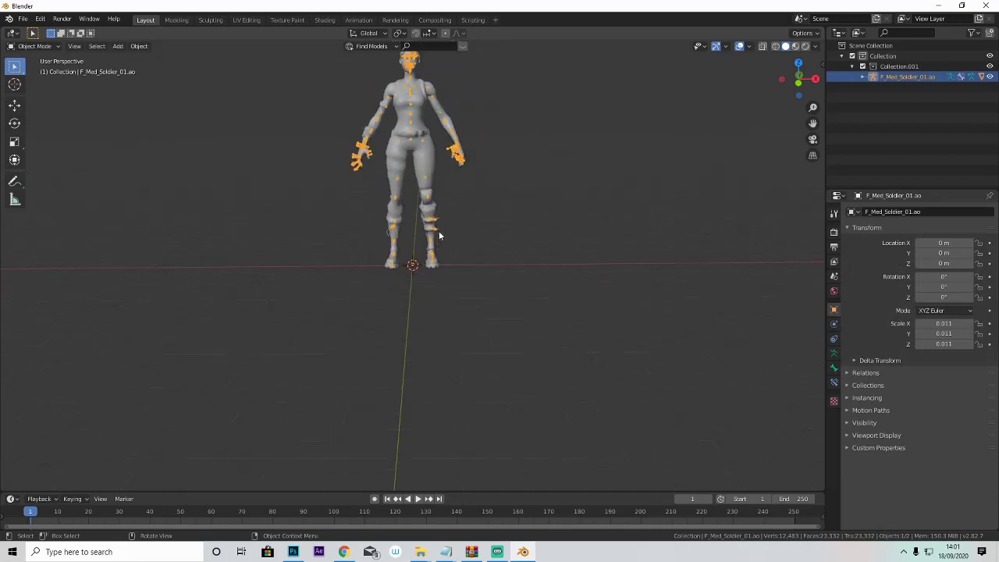
# Step: Switch the viewport shading to Material Preview with the whole Ghoul Trooper model in view
pyautogui.moveTo(815, 124); pyautogui.dragTo(822, 235)
pyautogui.scroll(2, 686, 286)
pyautogui.moveTo(685, 287); pyautogui.dragTo(690, 305, button='middle')
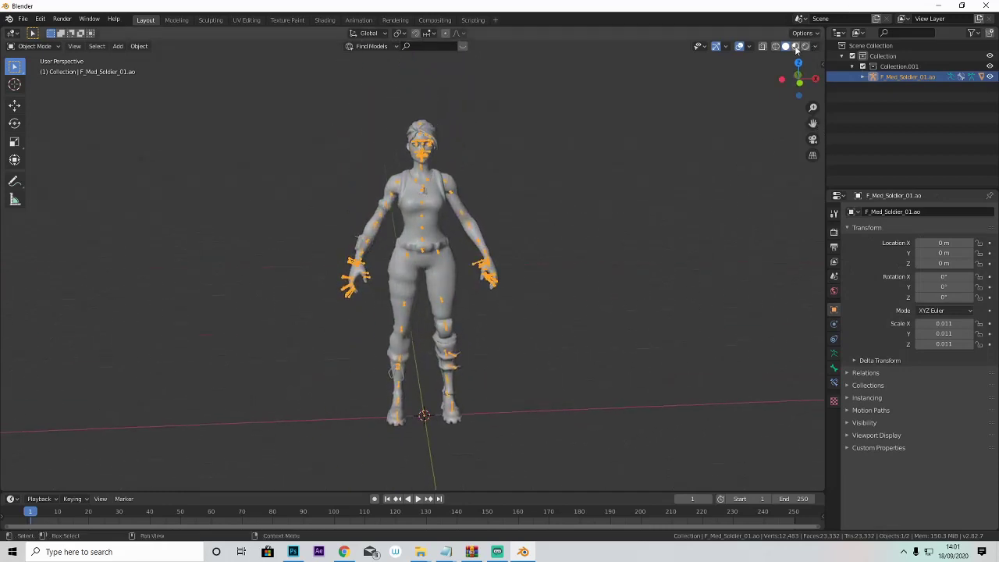
pyautogui.press('z')
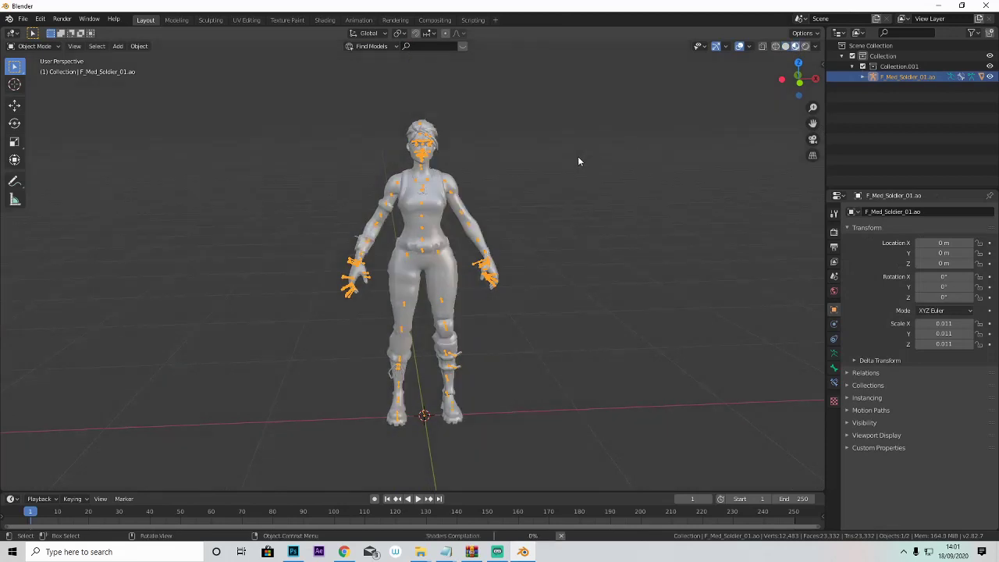
pyautogui.moveTo(596, 169)
pyautogui.mouseDown(button='middle')
pyautogui.moveTo(572, 163)
pyautogui.moveTo(582, 154)
pyautogui.mouseUp(button='middle')
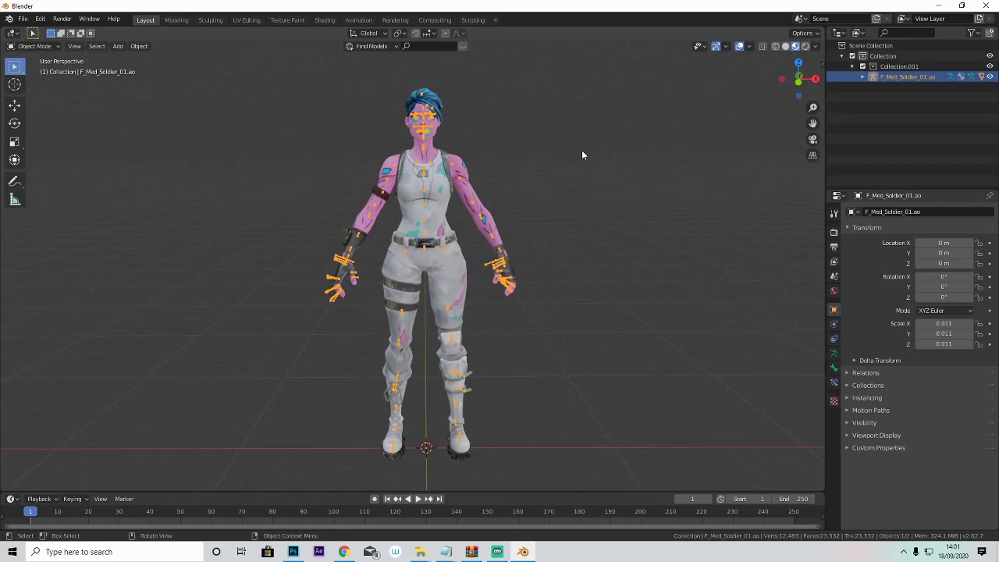
# Step: Search the gfx work folder for "poised" and append the collection from Poised Playmaker (Soccer).blend
pyautogui.click(27, 17)
pyautogui.click(30, 123)
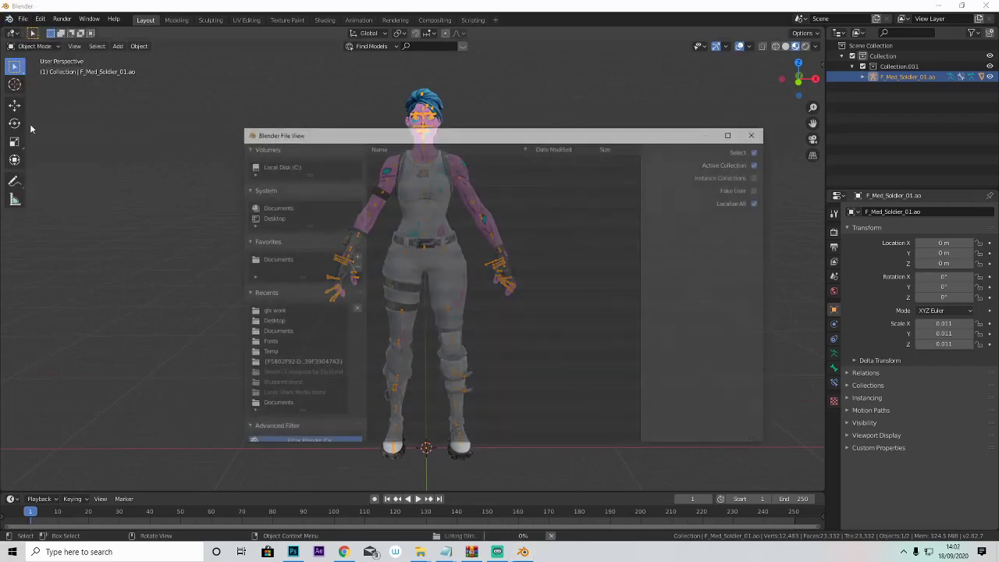
pyautogui.click(294, 319)
pyautogui.click(313, 310)
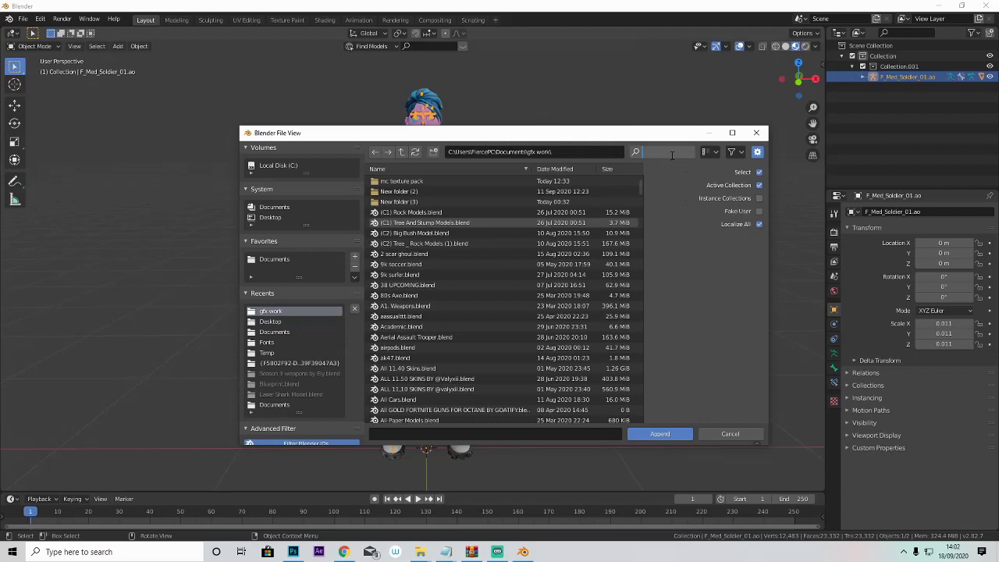
pyautogui.write('poised')
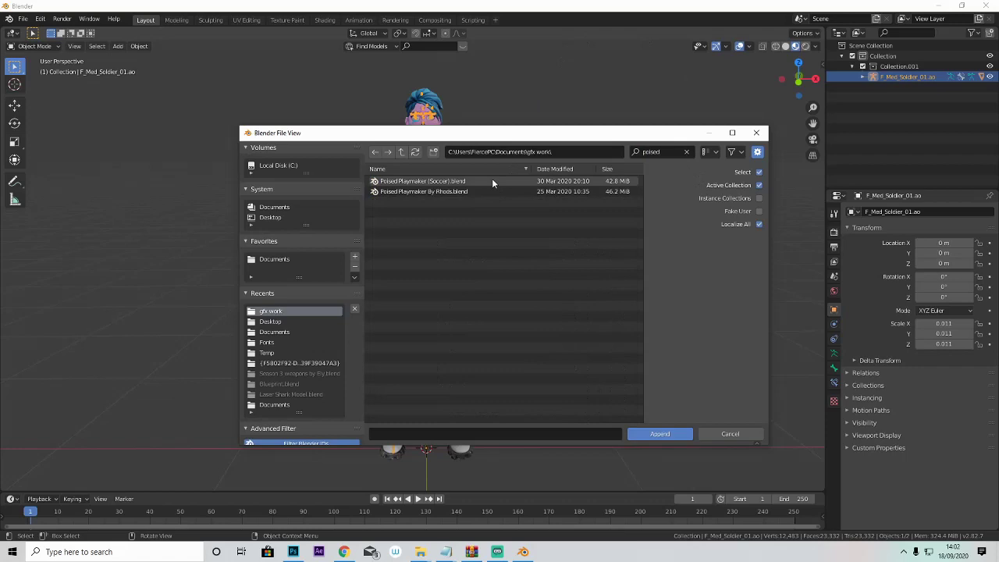
pyautogui.doubleClick(492, 180)
pyautogui.doubleClick(488, 179)
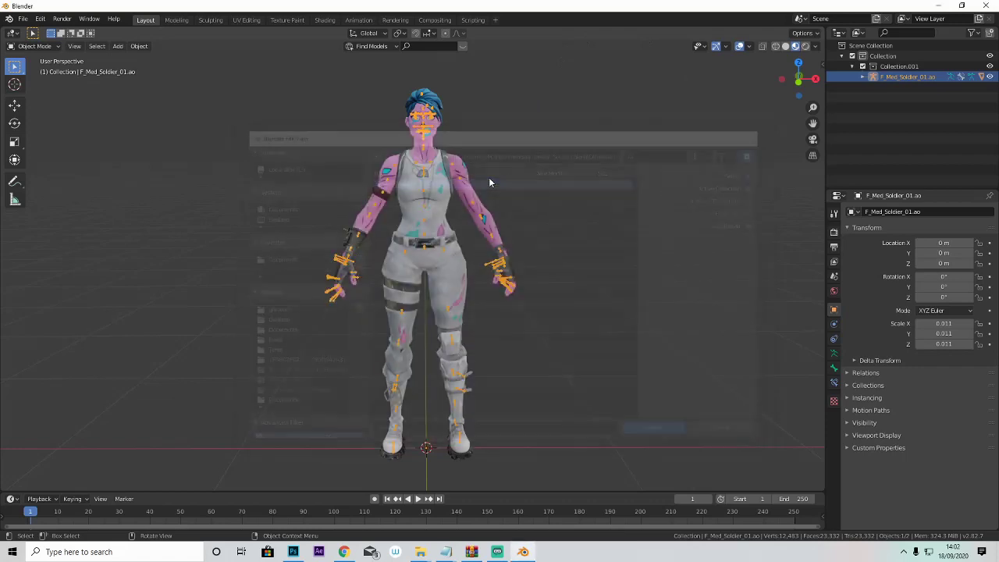
# Step: Select the oversized soccer model with its armature and roughly scale it down towards the Ghoul Trooper
pyautogui.scroll(-4, 506, 191)
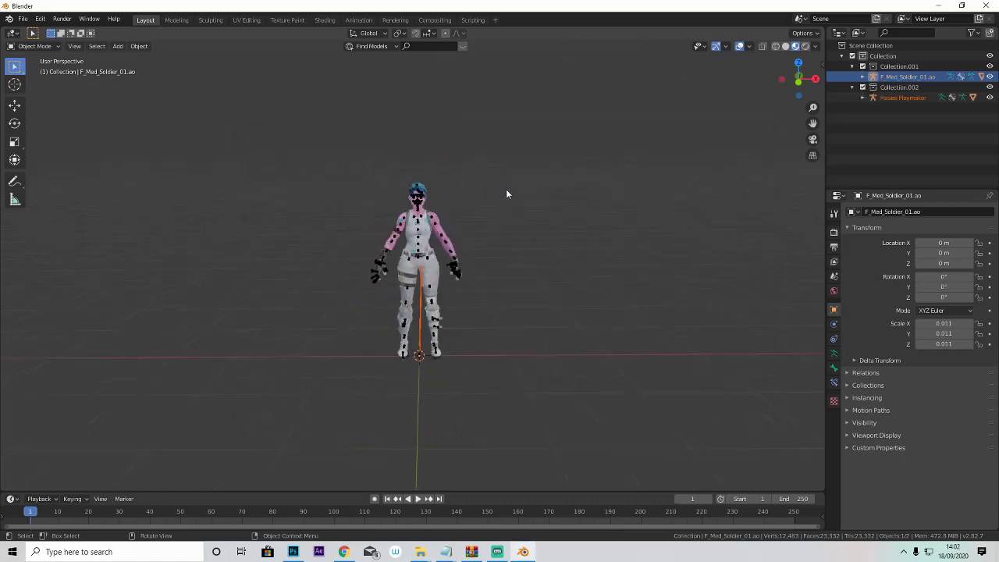
pyautogui.scroll(-15, 506, 189)
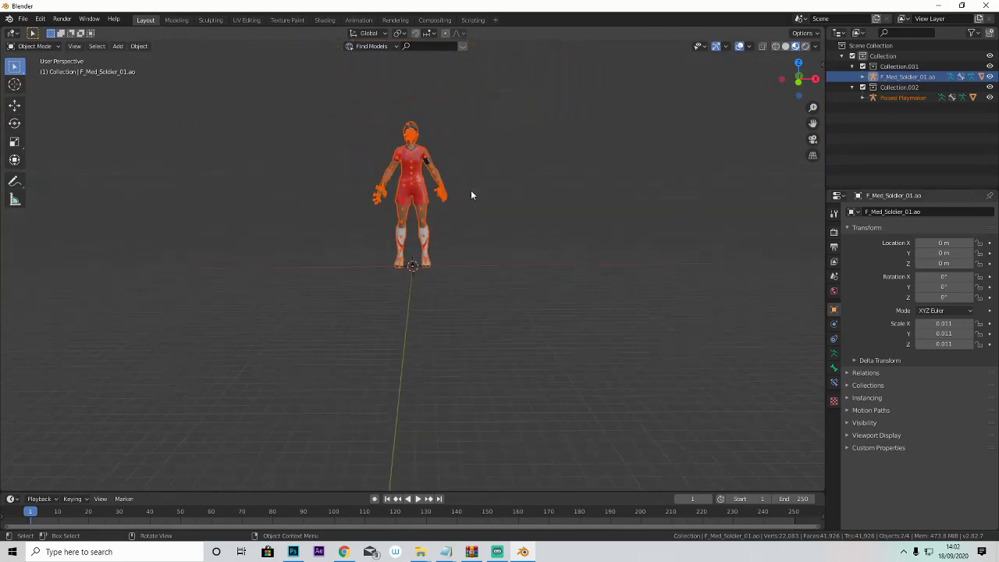
pyautogui.scroll(4, 473, 194)
pyautogui.moveTo(292, 89); pyautogui.dragTo(599, 171)
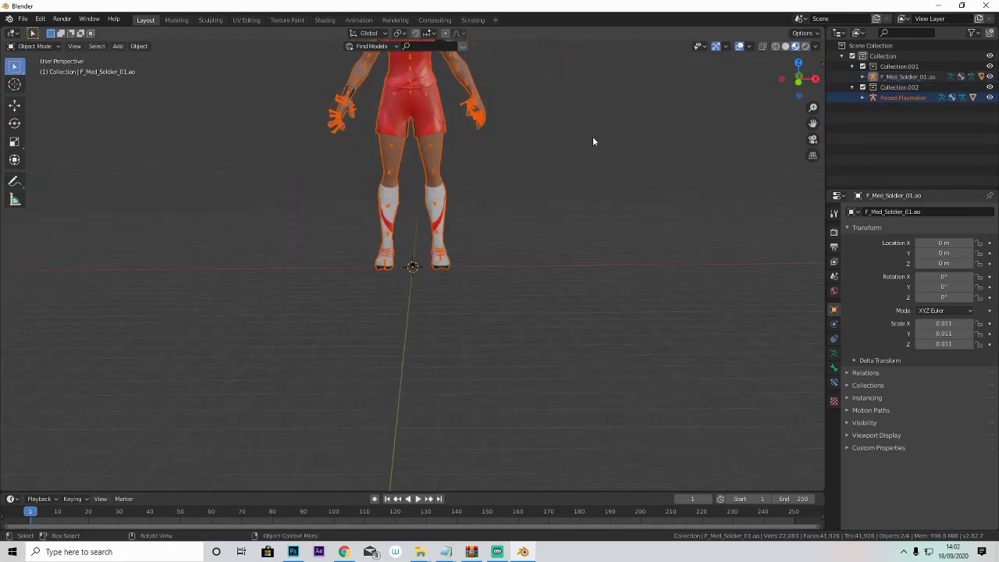
pyautogui.scroll(13, 601, 127)
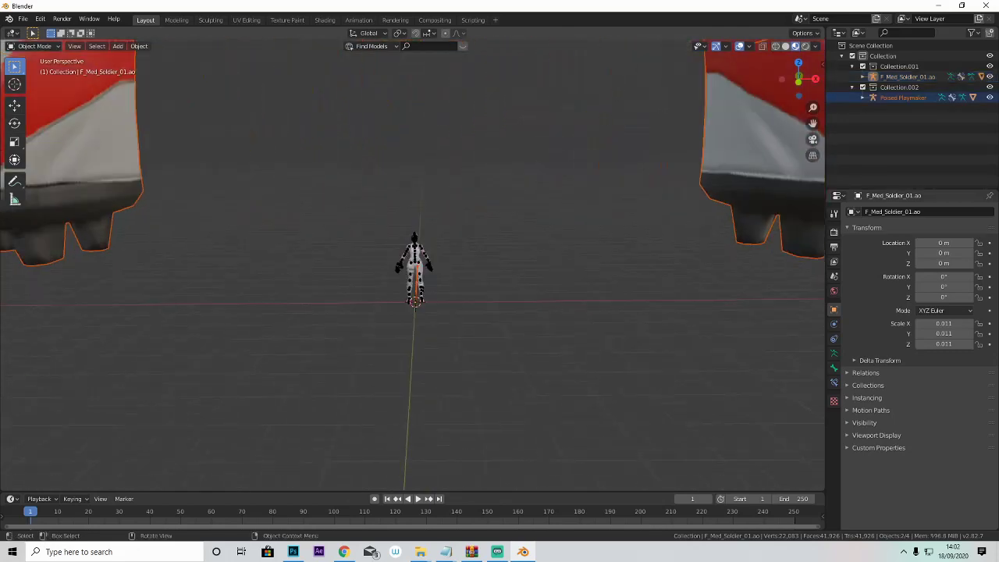
pyautogui.press('s')
pyautogui.click(440, 238)
pyautogui.press('s')
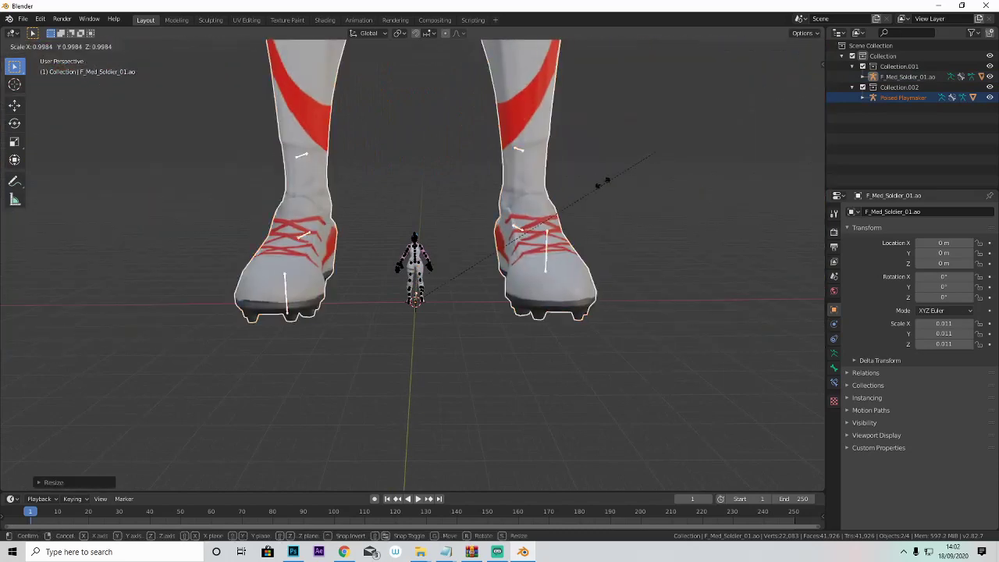
pyautogui.click(481, 267)
# Step: Scale the soccer model by about 0.2 and fine-tune it by about 1.009 to match the Ghoul Trooper's height
pyautogui.scroll(8, 481, 267)
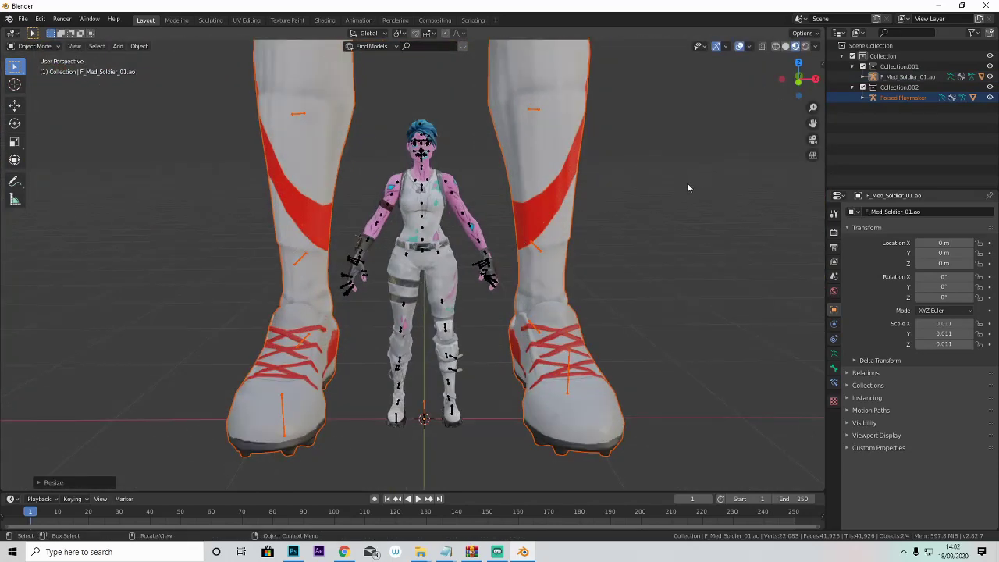
pyautogui.press('s')
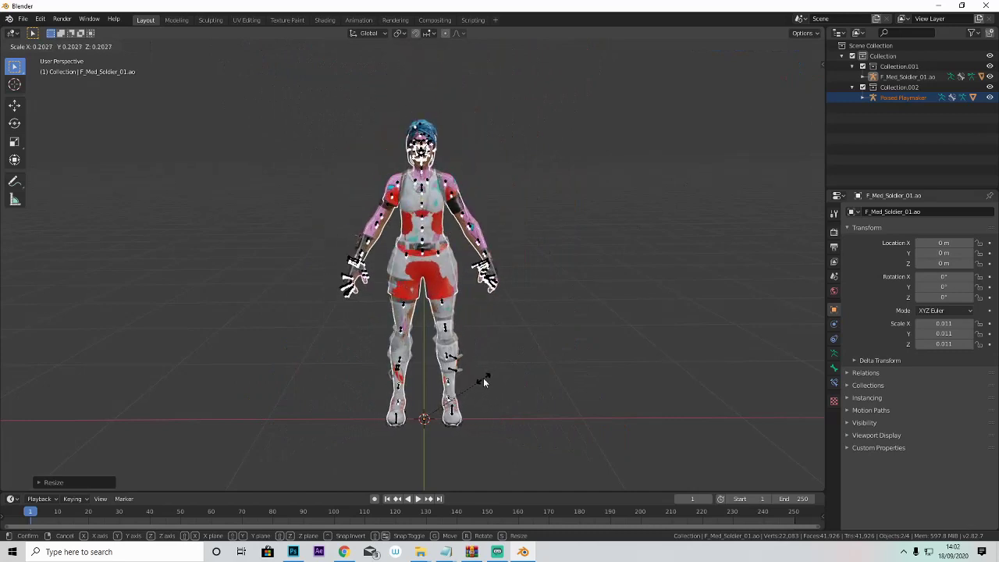
pyautogui.click(480, 279)
pyautogui.scroll(6, 480, 279)
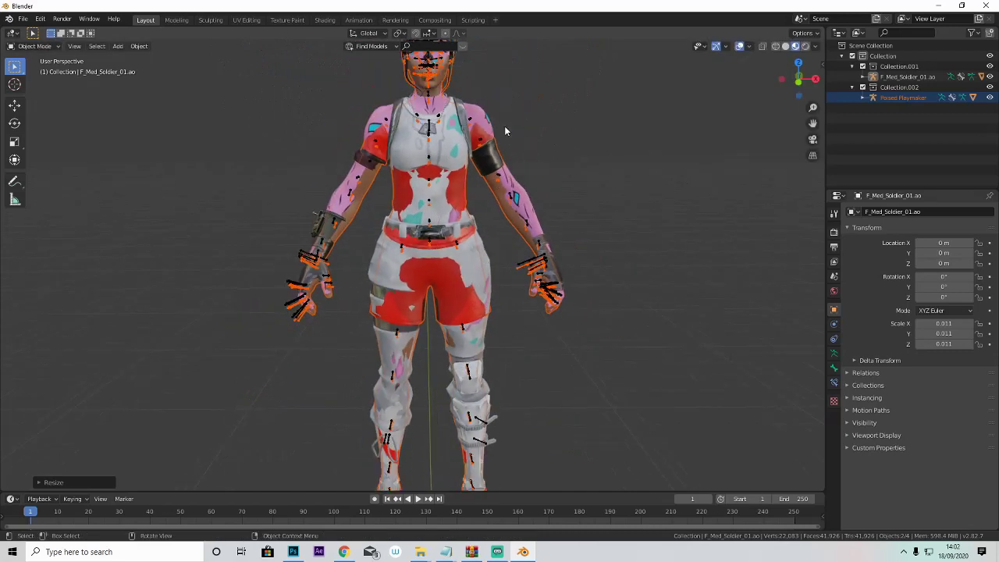
pyautogui.press('s')
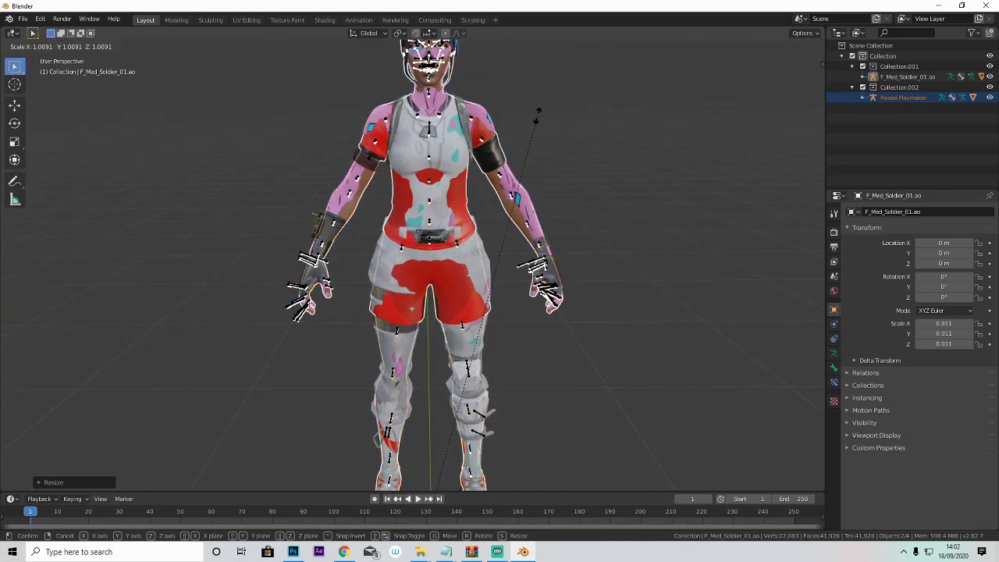
pyautogui.click(537, 116)
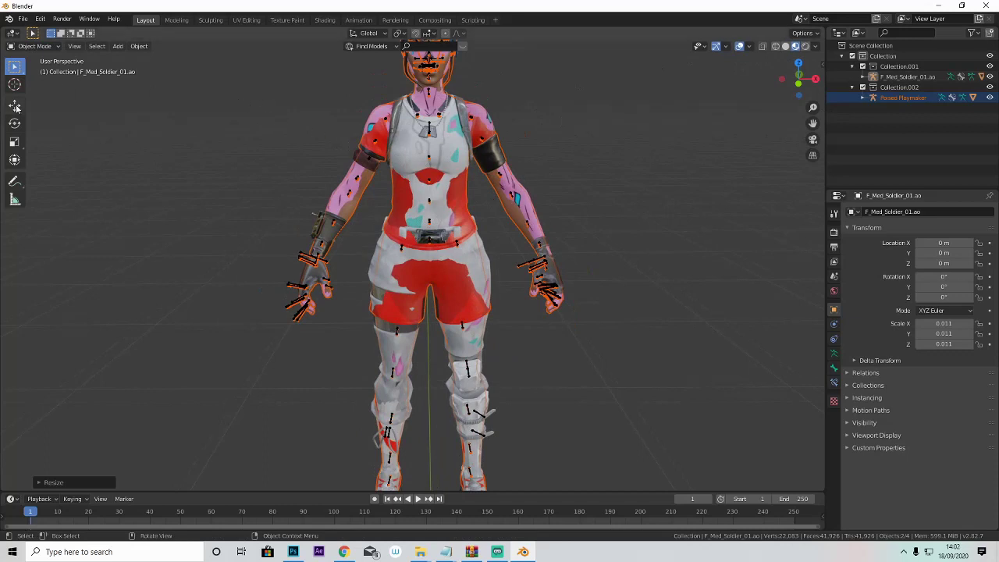
# Step: Move the soccer model along the X axis until it stands beside the Ghoul Trooper, and clear the selection
pyautogui.scroll(-4, 261, 214)
pyautogui.scroll(3, 260, 212)
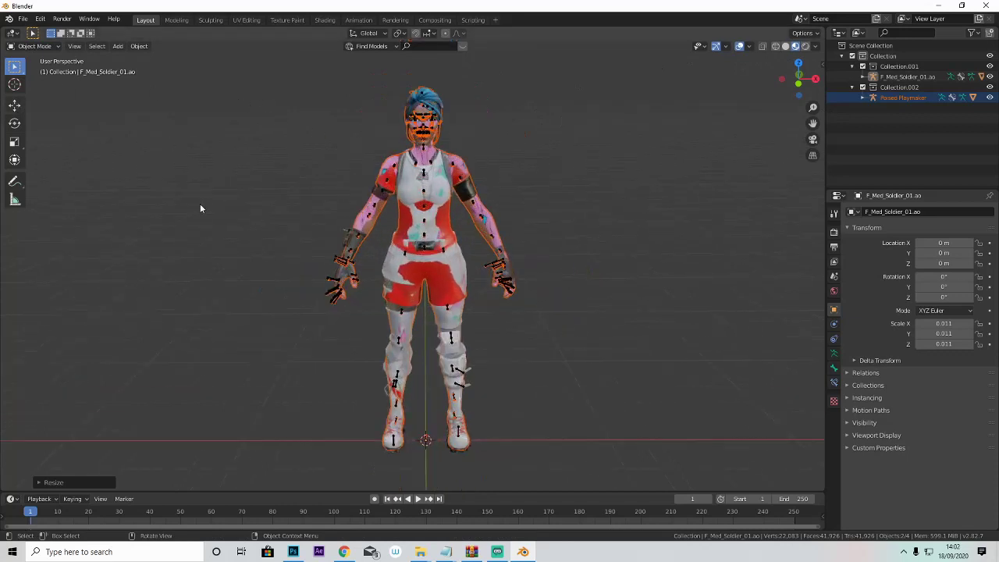
pyautogui.click(15, 106)
pyautogui.moveTo(471, 443); pyautogui.dragTo(632, 414)
pyautogui.click(500, 343)
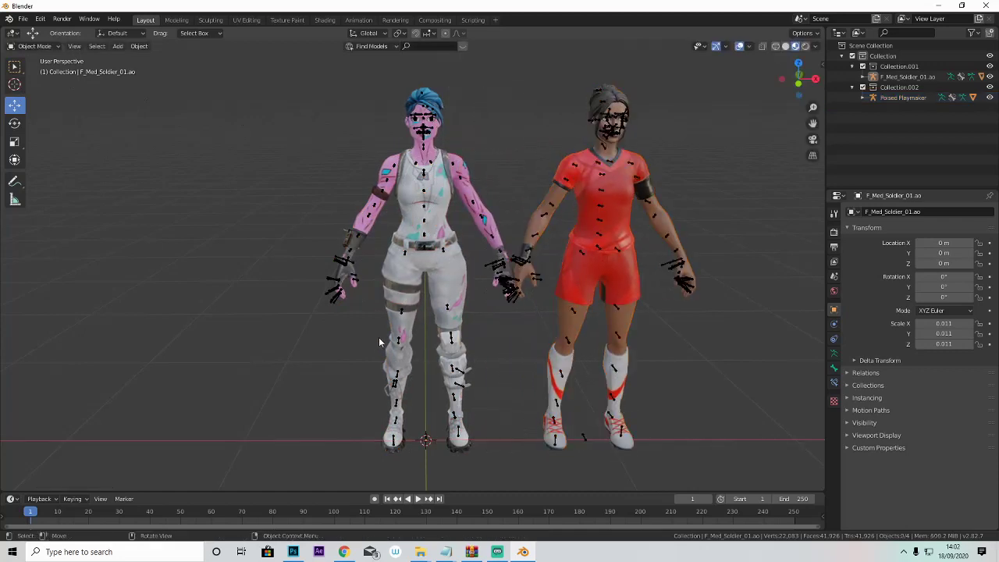
pyautogui.scroll(3, 411, 247)
pyautogui.moveTo(409, 244); pyautogui.dragTo(406, 242, button='middle')
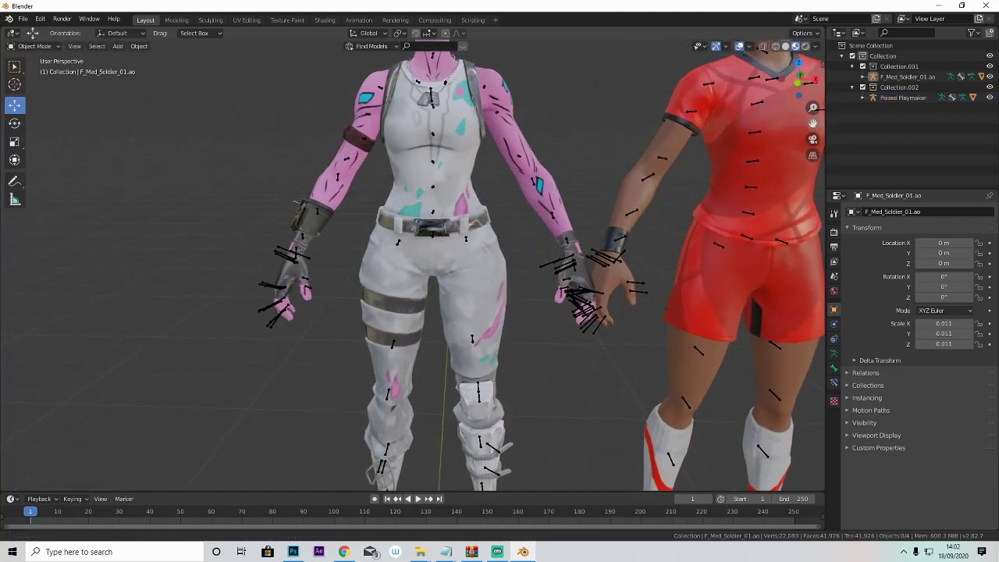
pyautogui.moveTo(813, 123); pyautogui.dragTo(600, 234)
pyautogui.scroll(-1, 582, 234)
pyautogui.moveTo(577, 233); pyautogui.dragTo(567, 234, button='middle')
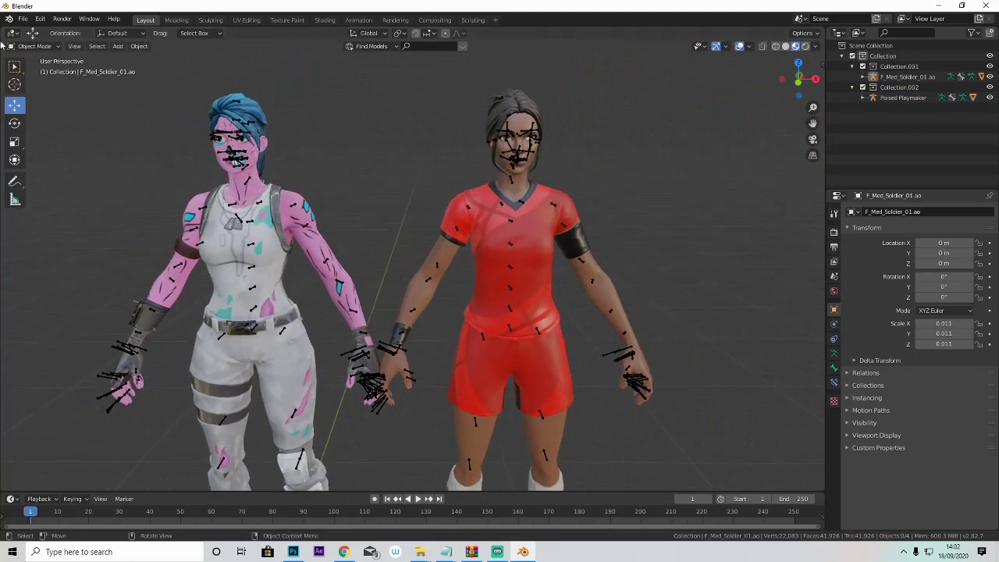
pyautogui.click(18, 46)
pyautogui.click(35, 70)
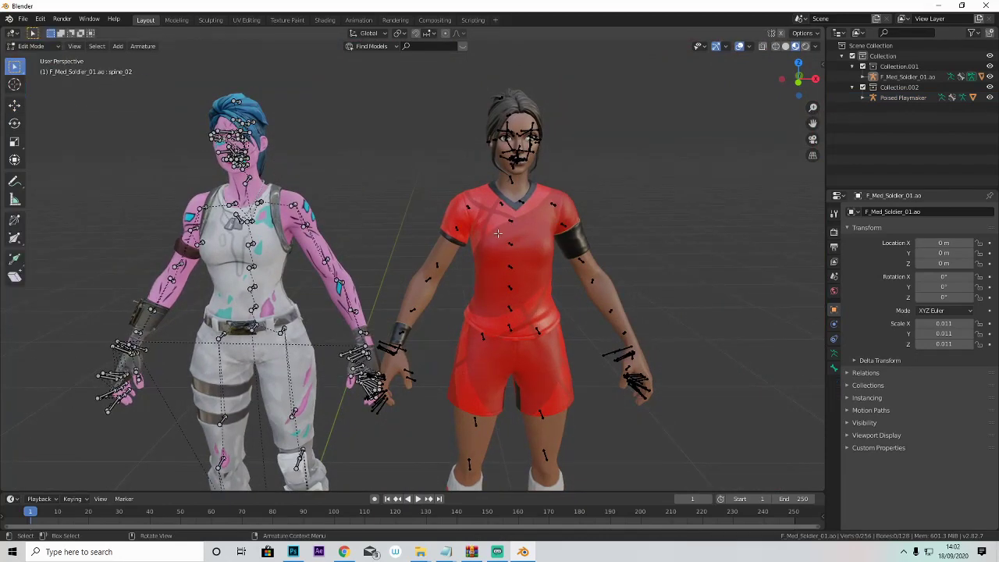
pyautogui.click(29, 46)
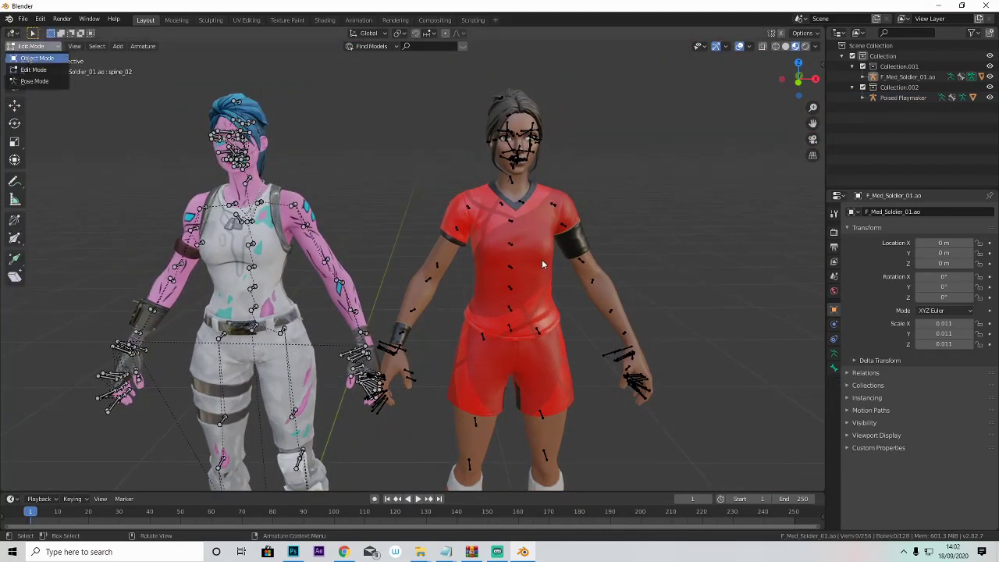
pyautogui.click(37, 58)
# Step: Select the soccer player's body mesh and enter Edit Mode on it
pyautogui.click(542, 265)
pyautogui.click(31, 46)
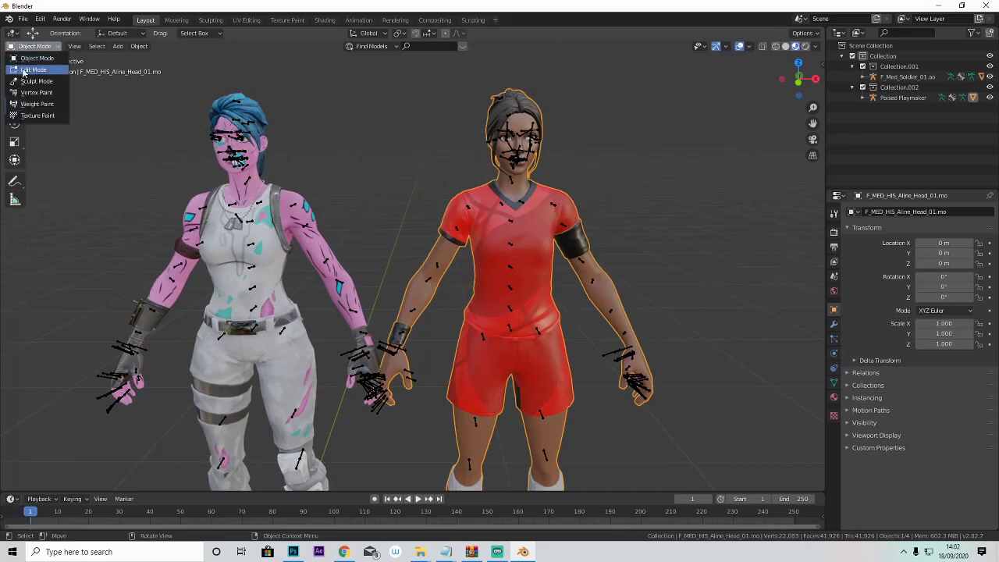
pyautogui.click(20, 70)
pyautogui.moveTo(588, 167)
pyautogui.mouseDown(button='middle')
pyautogui.moveTo(582, 160)
pyautogui.moveTo(588, 178)
pyautogui.mouseUp(button='middle')
pyautogui.scroll(2, 584, 164)
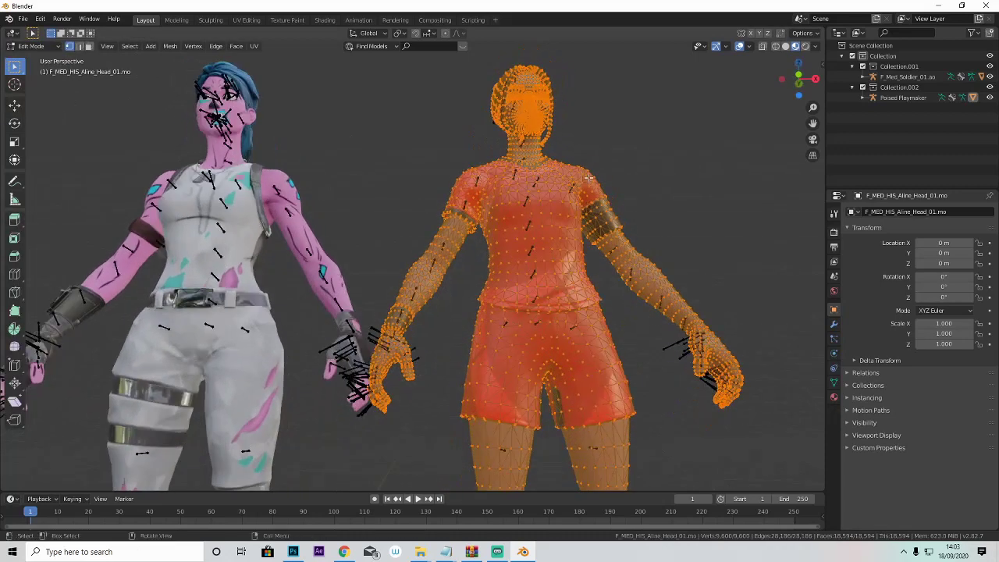
pyautogui.scroll(-5, 578, 211)
pyautogui.moveTo(547, 303); pyautogui.dragTo(546, 319, button='middle')
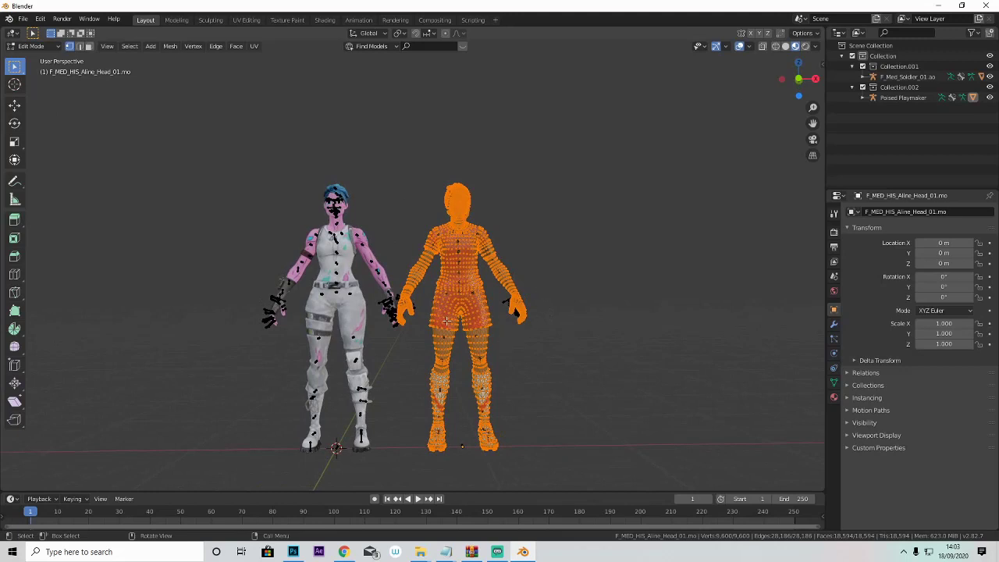
pyautogui.moveTo(420, 295); pyautogui.dragTo(500, 464)
pyautogui.moveTo(429, 297); pyautogui.dragTo(473, 392)
pyautogui.hotkey('ctrl', 'z')
pyautogui.scroll(5, 473, 264)
pyautogui.scroll(3, 474, 264)
pyautogui.moveTo(474, 265); pyautogui.dragTo(460, 272, button='middle')
pyautogui.scroll(-4, 469, 270)
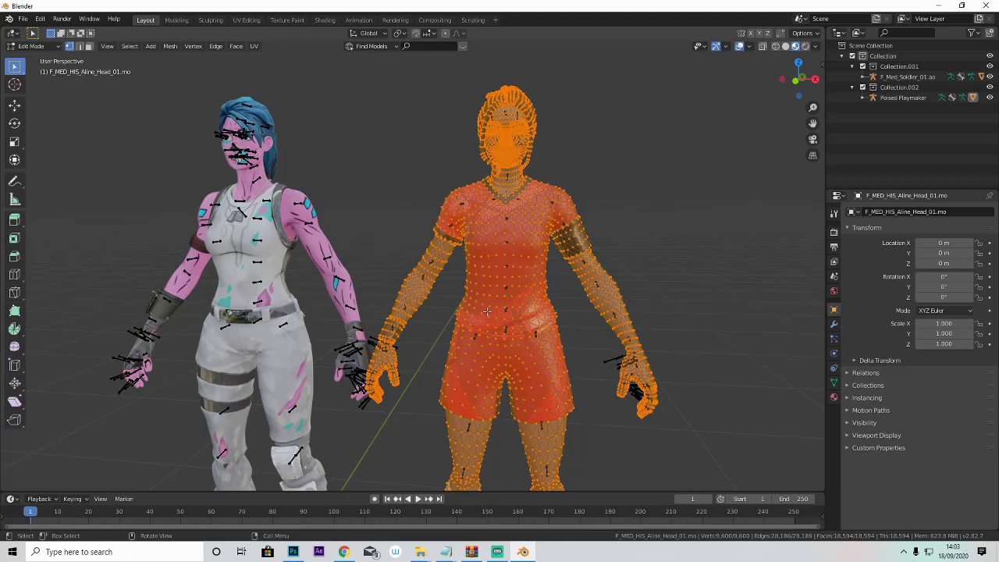
pyautogui.keyDown('ctrl'); pyautogui.moveTo(492, 265); pyautogui.dragTo(529, 299); pyautogui.keyUp('ctrl')
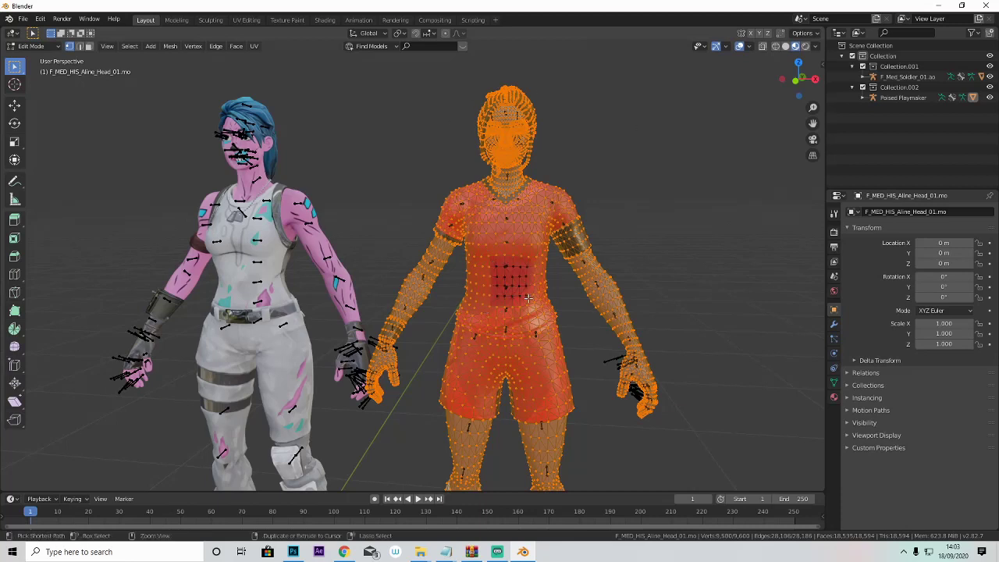
pyautogui.hotkey('ctrl', 'z')
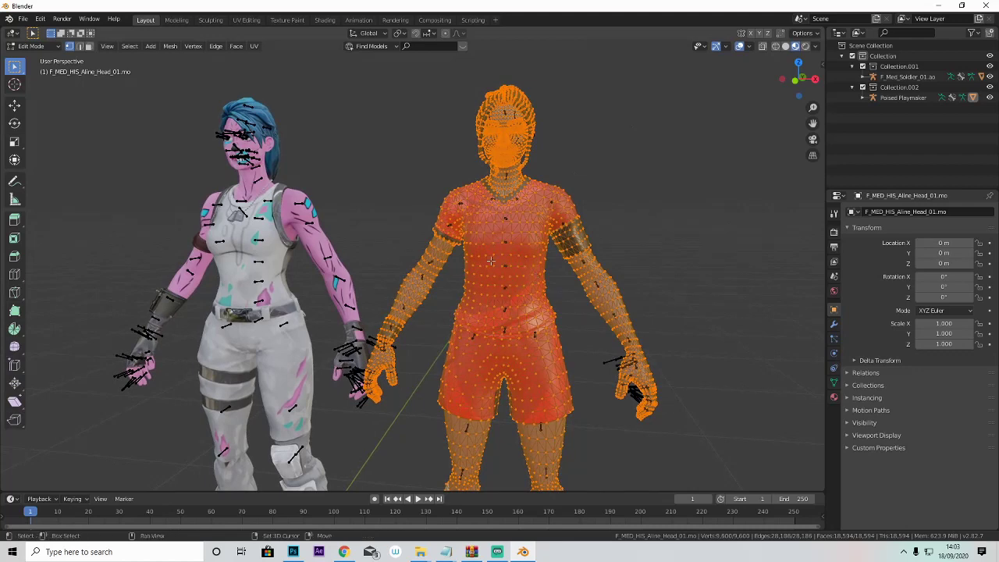
# Step: Box-deselect the vertices on one half of the soccer shirt's front, and reselect a smaller block inside that area
pyautogui.keyDown('ctrl'); pyautogui.moveTo(502, 222); pyautogui.dragTo(552, 326); pyautogui.keyUp('ctrl')
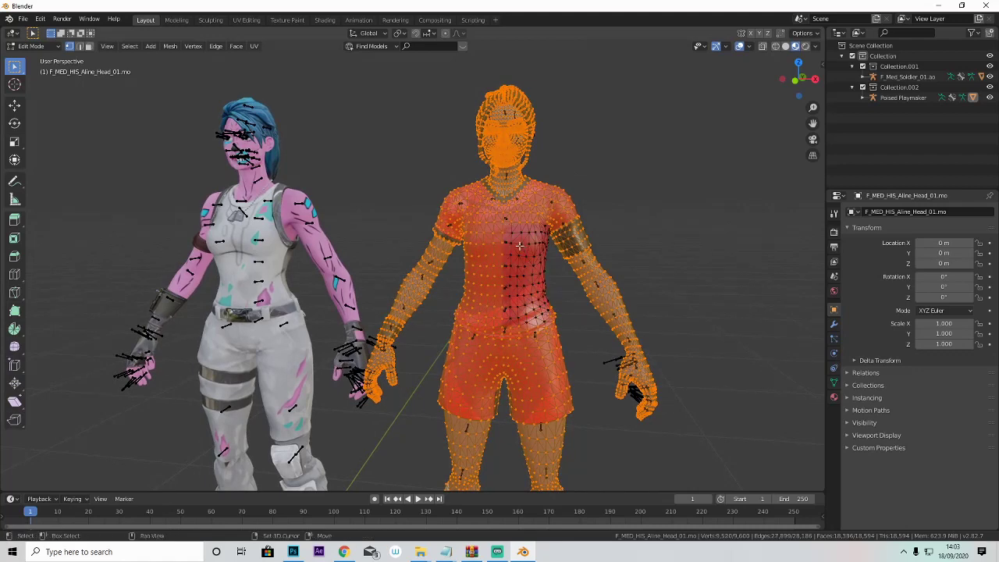
pyautogui.keyDown('shift'); pyautogui.moveTo(518, 241); pyautogui.dragTo(550, 297); pyautogui.keyUp('shift')
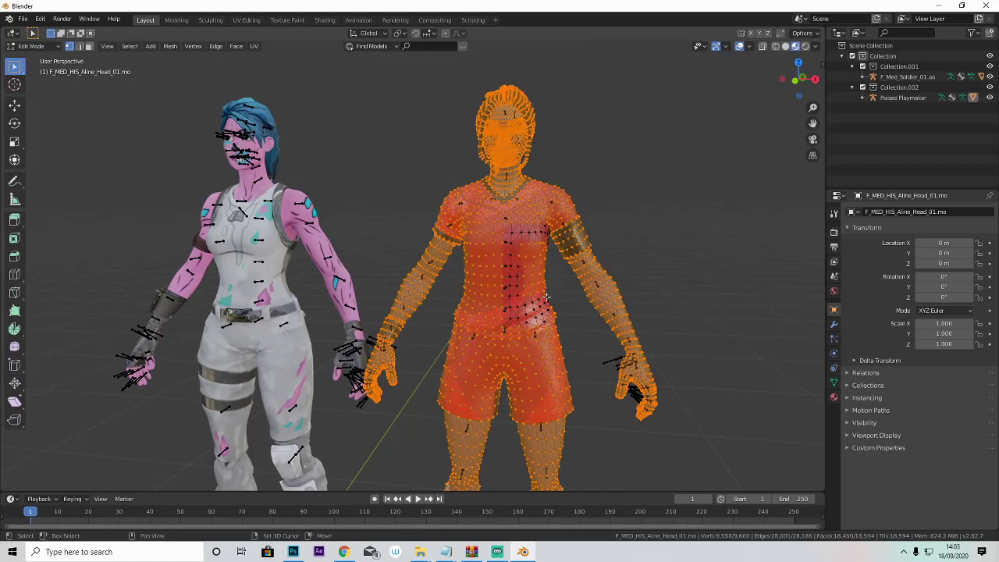
# Step: Undo the box deselections on the soccer shirt's front so the whole mesh is selected again
pyautogui.moveTo(550, 296); pyautogui.dragTo(517, 277, button='middle')
pyautogui.hotkey('ctrl', 'z')
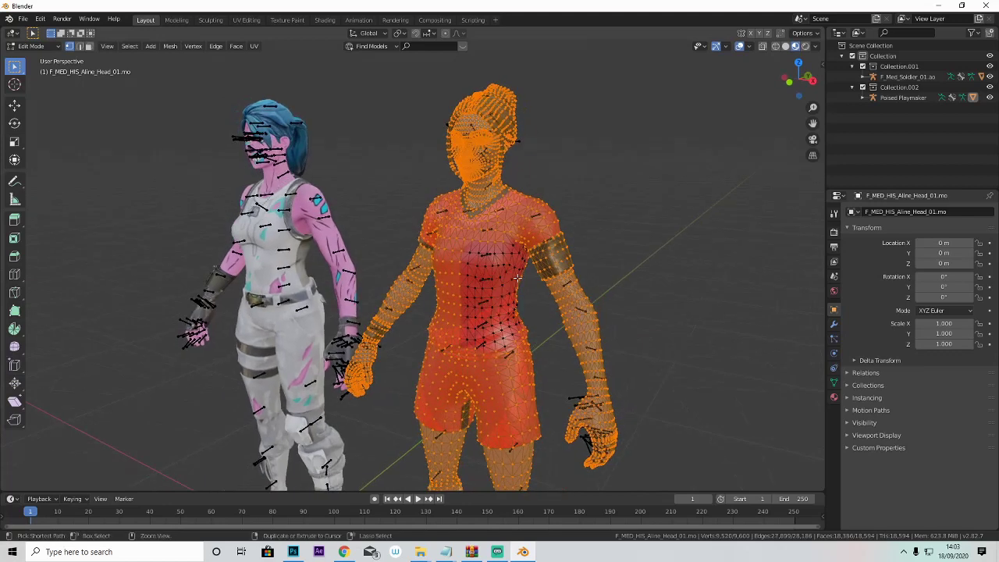
pyautogui.hotkey('ctrl', 'z')
pyautogui.moveTo(615, 184); pyautogui.dragTo(663, 179, button='middle')
pyautogui.moveTo(669, 293); pyautogui.dragTo(774, 368, button='middle')
# Step: Deselect the vertices of the spine_05 vertex group on the soccer model
pyautogui.click(834, 383)
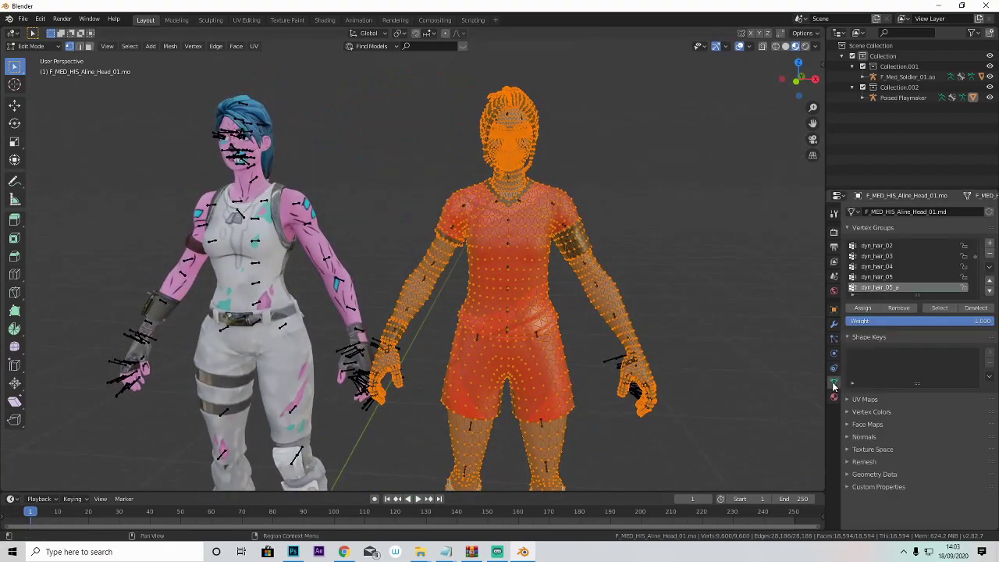
pyautogui.scroll(10, 894, 265)
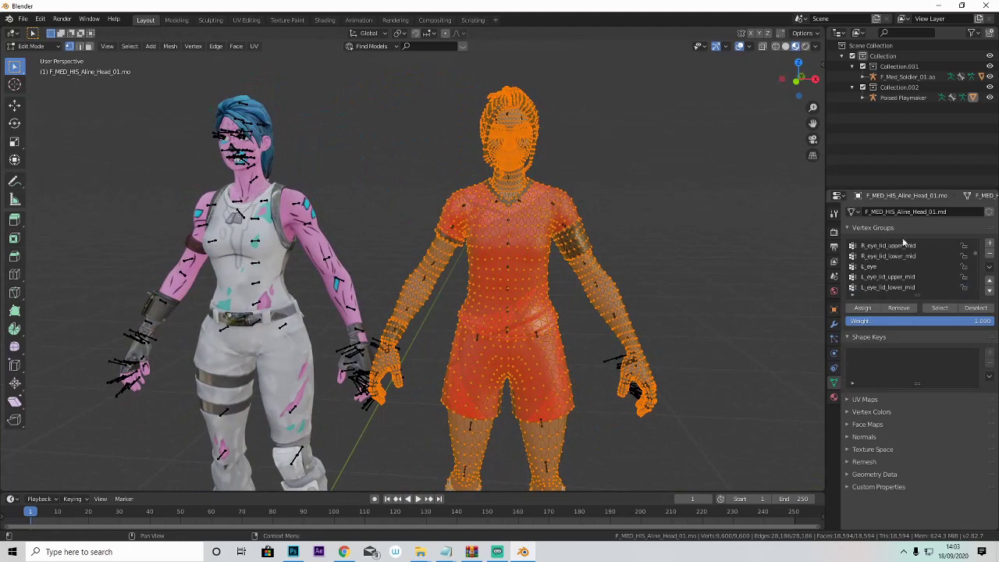
pyautogui.scroll(3, 909, 245)
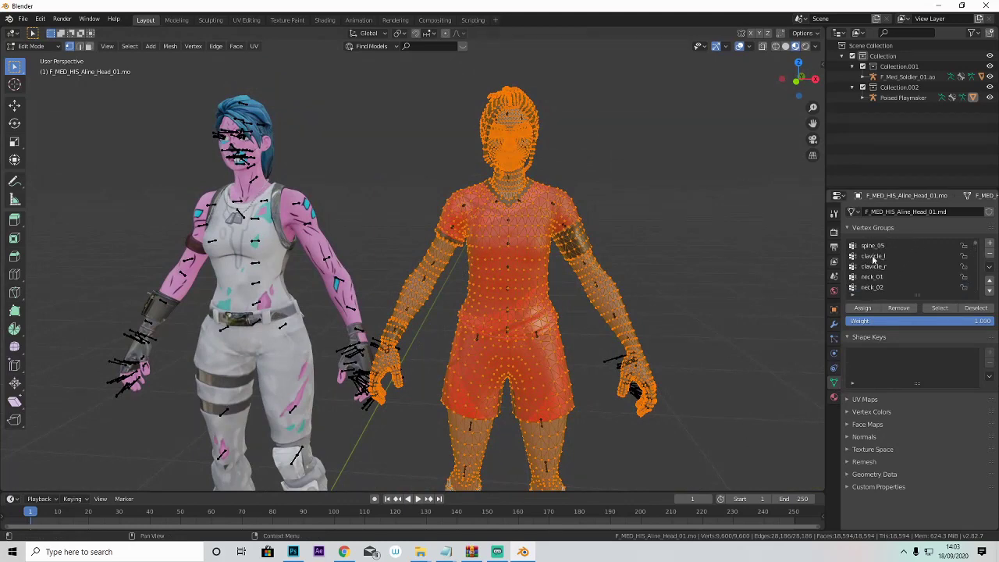
pyautogui.click(882, 245)
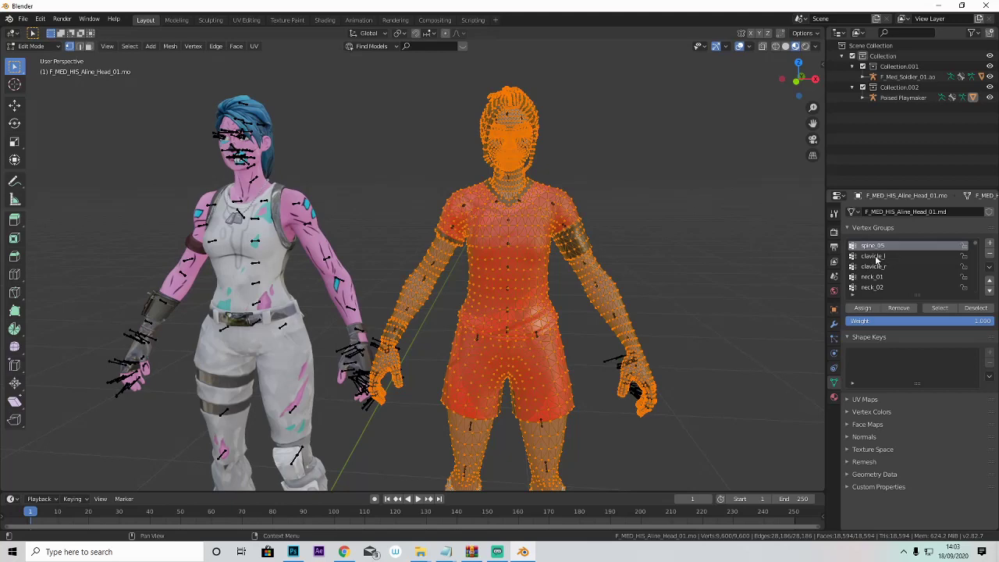
pyautogui.click(980, 311)
pyautogui.scroll(3, 443, 169)
pyautogui.scroll(-1, 443, 169)
pyautogui.moveTo(443, 169); pyautogui.dragTo(433, 167, button='middle')
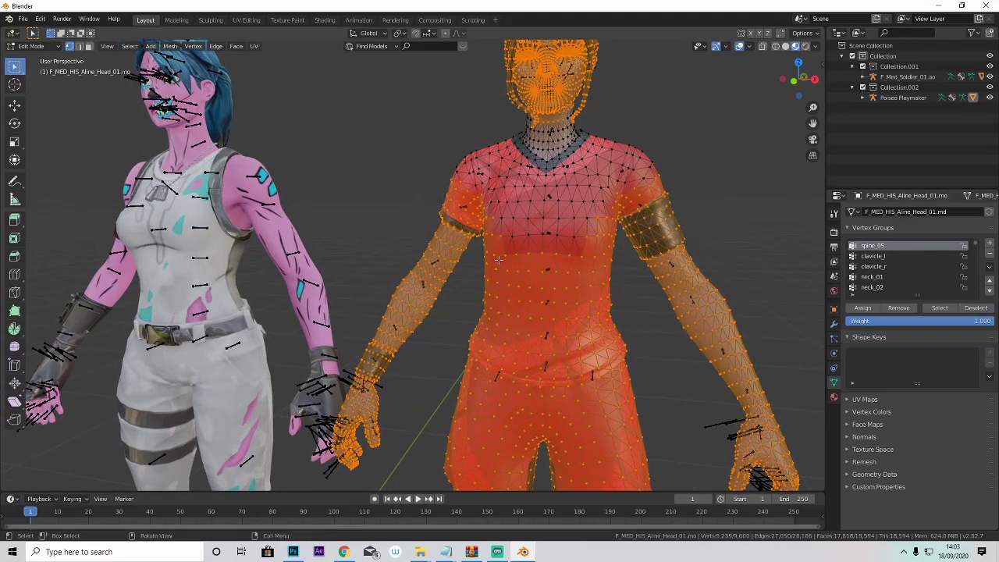
# Step: Deselect the vertices of the clavicle_l and clavicle_r vertex groups, covering both shoulders and sleeves
pyautogui.click(881, 256)
pyautogui.click(940, 308)
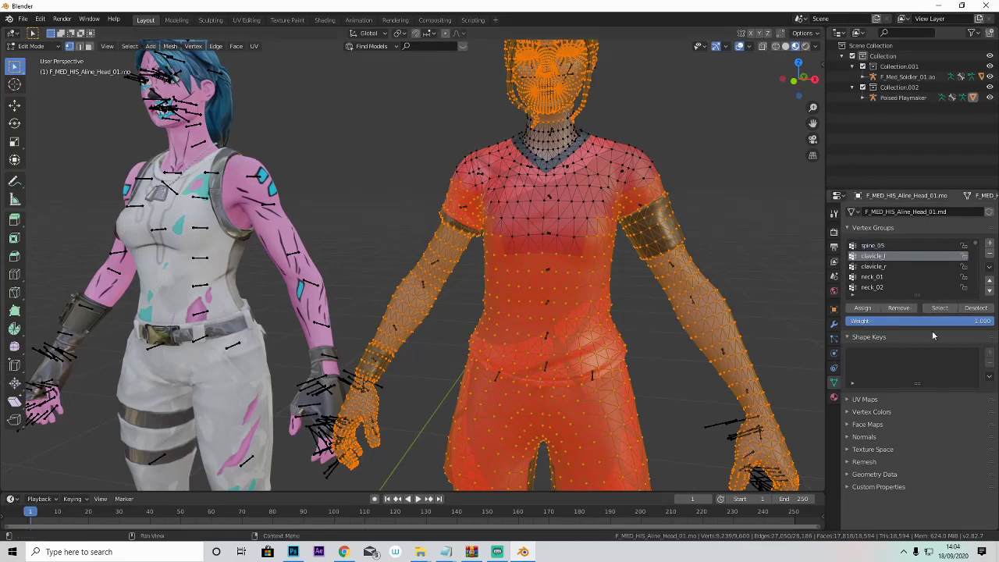
pyautogui.click(973, 308)
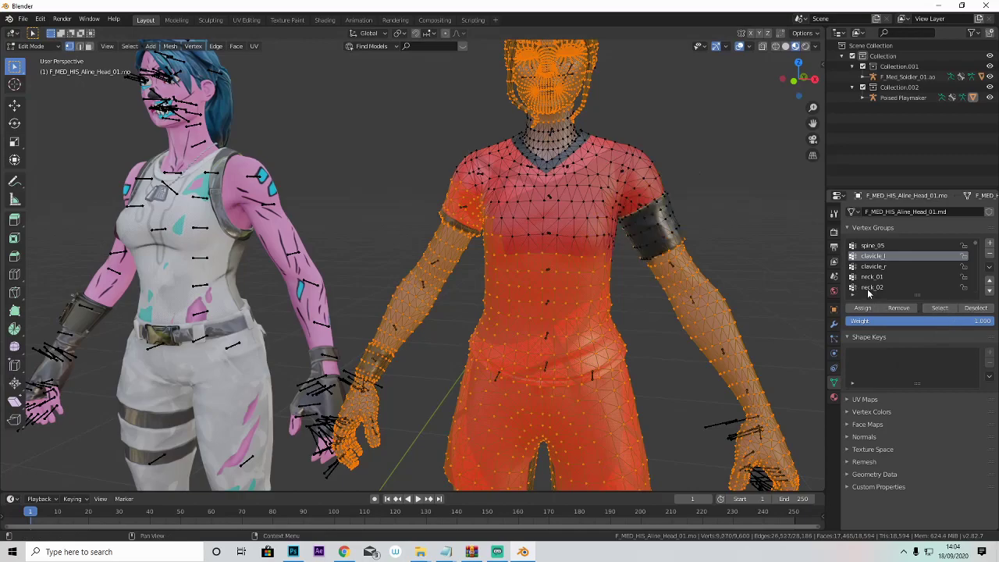
pyautogui.click(874, 267)
pyautogui.click(975, 308)
pyautogui.moveTo(476, 184); pyautogui.dragTo(87, 188, button='middle')
# Step: Select the neck_01 vertex group's vertices and box-deselect stray vertices around the shirt's collar
pyautogui.click(873, 277)
pyautogui.click(941, 309)
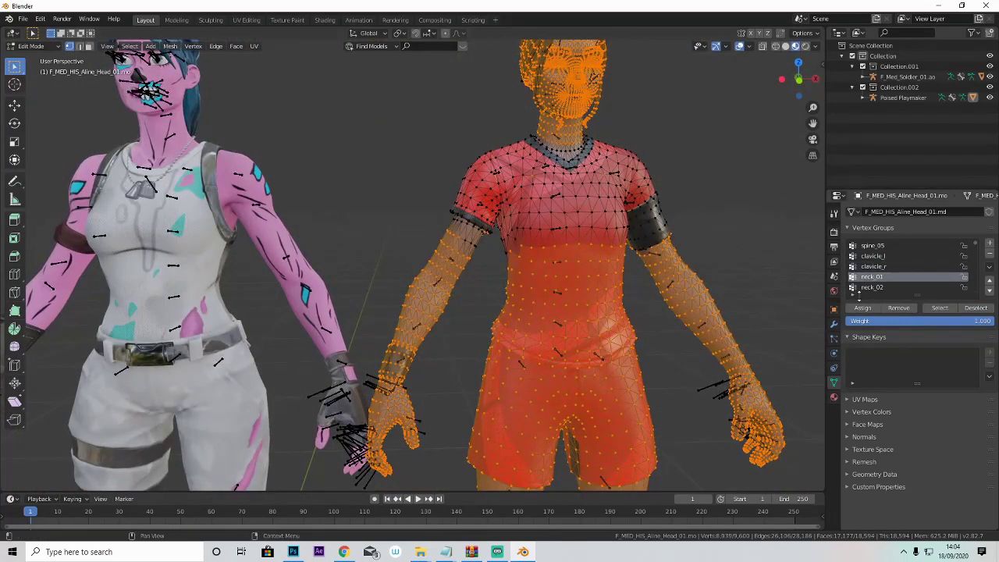
pyautogui.keyDown('shift'); pyautogui.moveTo(526, 169); pyautogui.dragTo(606, 190); pyautogui.keyUp('shift')
pyautogui.moveTo(582, 241); pyautogui.dragTo(551, 244, button='middle')
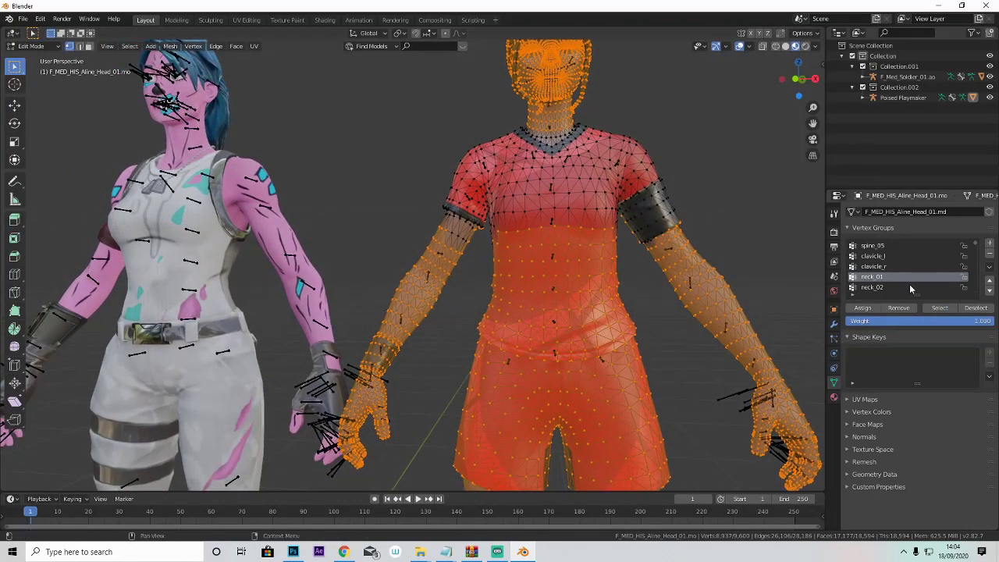
pyautogui.scroll(-10, 906, 269)
# Step: Box-deselect the vertices on the front of the shirt's torso down to the hem
pyautogui.moveTo(487, 220); pyautogui.dragTo(622, 321)
pyautogui.keyDown('ctrl'); pyautogui.moveTo(470, 288); pyautogui.dragTo(651, 331); pyautogui.keyUp('ctrl')
pyautogui.moveTo(577, 359); pyautogui.dragTo(539, 309, button='middle')
pyautogui.keyDown('ctrl'); pyautogui.moveTo(528, 304); pyautogui.dragTo(721, 337); pyautogui.keyUp('ctrl')
pyautogui.moveTo(664, 304); pyautogui.dragTo(564, 181, button='middle')
# Step: Box-deselect the remaining shirt torso and hem vertices around the sides and back
pyautogui.keyDown('ctrl'); pyautogui.moveTo(606, 165); pyautogui.dragTo(730, 125); pyautogui.keyUp('ctrl')
pyautogui.moveTo(703, 140); pyautogui.dragTo(546, 166, button='middle')
pyautogui.keyDown('ctrl'); pyautogui.moveTo(545, 164); pyautogui.dragTo(621, 195); pyautogui.keyUp('ctrl')
pyautogui.moveTo(617, 197); pyautogui.dragTo(547, 228, button='middle')
pyautogui.keyDown('ctrl'); pyautogui.moveTo(544, 231); pyautogui.dragTo(579, 290); pyautogui.keyUp('ctrl')
pyautogui.moveTo(579, 289); pyautogui.dragTo(226, 211, button='middle')
pyautogui.keyDown('ctrl'); pyautogui.moveTo(210, 203); pyautogui.dragTo(298, 290); pyautogui.keyUp('ctrl')
pyautogui.moveTo(298, 290); pyautogui.dragTo(211, 297, button='middle')
pyautogui.keyDown('ctrl'); pyautogui.moveTo(197, 300); pyautogui.dragTo(310, 332); pyautogui.keyUp('ctrl')
pyautogui.moveTo(310, 333); pyautogui.dragTo(422, 312, button='middle')
pyautogui.keyDown('ctrl'); pyautogui.moveTo(266, 173); pyautogui.dragTo(319, 222); pyautogui.keyUp('ctrl')
pyautogui.keyDown('ctrl'); pyautogui.moveTo(274, 231); pyautogui.dragTo(338, 245); pyautogui.keyUp('ctrl')
# Step: Box-deselect leftover shirt vertices around the sleeve and collar edges
pyautogui.moveTo(338, 245); pyautogui.dragTo(562, 123, button='middle')
pyautogui.scroll(-4, 609, 162)
pyautogui.moveTo(608, 161); pyautogui.dragTo(234, 203, button='middle')
pyautogui.keyDown('ctrl'); pyautogui.moveTo(223, 199); pyautogui.dragTo(265, 174); pyautogui.keyUp('ctrl')
pyautogui.rightClick(270, 263)
pyautogui.scroll(3, 234, 195)
pyautogui.moveTo(234, 195); pyautogui.dragTo(562, 117, button='middle')
pyautogui.moveTo(636, 127); pyautogui.dragTo(209, 289, button='middle')
pyautogui.scroll(-5, 496, 96)
pyautogui.scroll(5, 209, 289)
pyautogui.scroll(-4, 209, 289)
pyautogui.keyDown('ctrl'); pyautogui.moveTo(429, 199); pyautogui.dragTo(473, 167); pyautogui.keyUp('ctrl')
pyautogui.keyDown('ctrl'); pyautogui.moveTo(539, 170); pyautogui.dragTo(549, 181); pyautogui.keyUp('ctrl')
# Step: Box-deselect the last shirt vertices at the sleeves and armband, working from behind
pyautogui.moveTo(550, 180); pyautogui.dragTo(726, 136, button='middle')
pyautogui.keyDown('ctrl'); pyautogui.moveTo(756, 108); pyautogui.dragTo(702, 142); pyautogui.keyUp('ctrl')
pyautogui.moveTo(702, 142); pyautogui.dragTo(694, 80, button='middle')
pyautogui.moveTo(468, 270); pyautogui.dragTo(134, 266, button='middle')
pyautogui.scroll(-3, 134, 266)
pyautogui.keyDown('ctrl'); pyautogui.moveTo(55, 147); pyautogui.dragTo(108, 197); pyautogui.keyUp('ctrl')
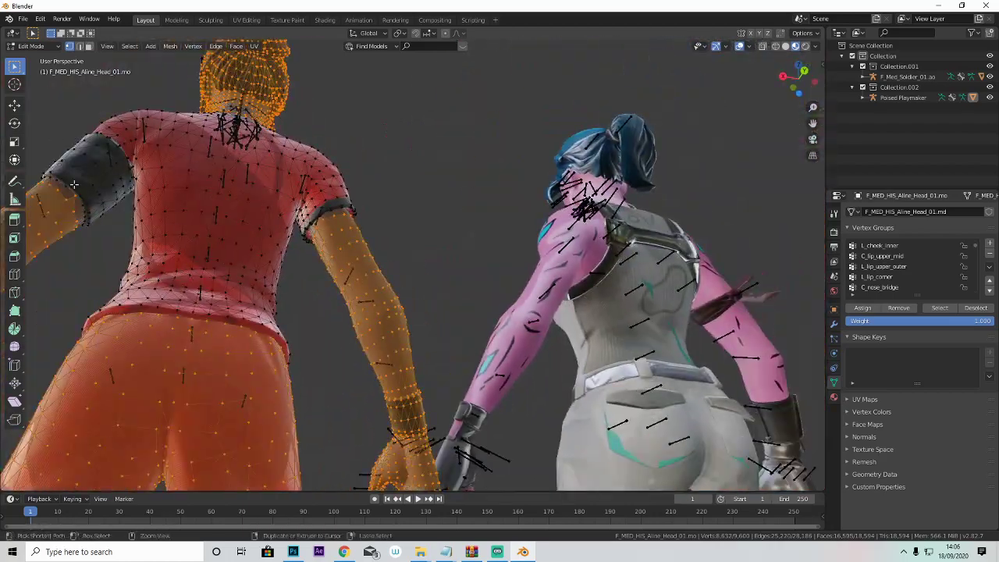
pyautogui.moveTo(108, 197); pyautogui.dragTo(417, 190, button='middle')
pyautogui.scroll(5, 417, 190)
pyautogui.moveTo(499, 188); pyautogui.dragTo(609, 187, button='middle')
pyautogui.keyDown('ctrl'); pyautogui.moveTo(614, 207); pyautogui.dragTo(621, 218); pyautogui.keyUp('ctrl')
# Step: Delete the selected head, arm, shorts and leg vertices, keeping only the shirt, and return to Object Mode
pyautogui.moveTo(619, 215); pyautogui.dragTo(376, 280, button='middle')
pyautogui.scroll(-6, 619, 273)
pyautogui.rightClick(613, 287)
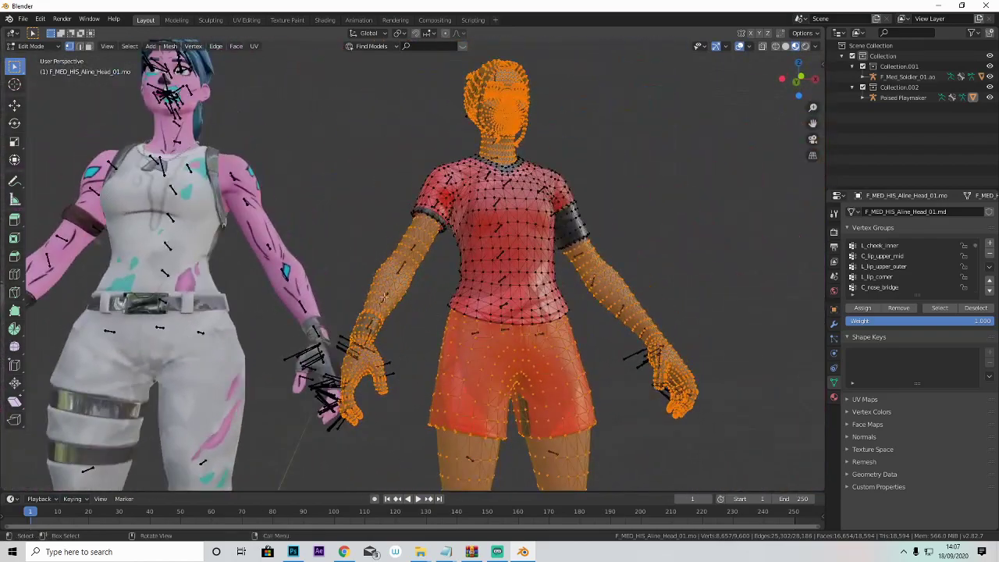
pyautogui.rightClick(388, 271)
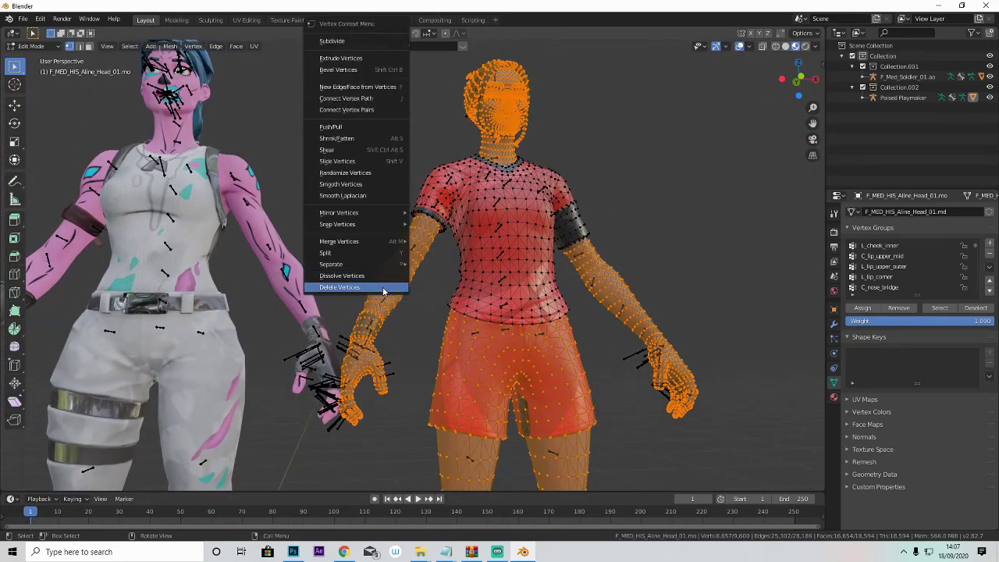
pyautogui.click(384, 291)
pyautogui.moveTo(383, 291); pyautogui.dragTo(410, 247, button='middle')
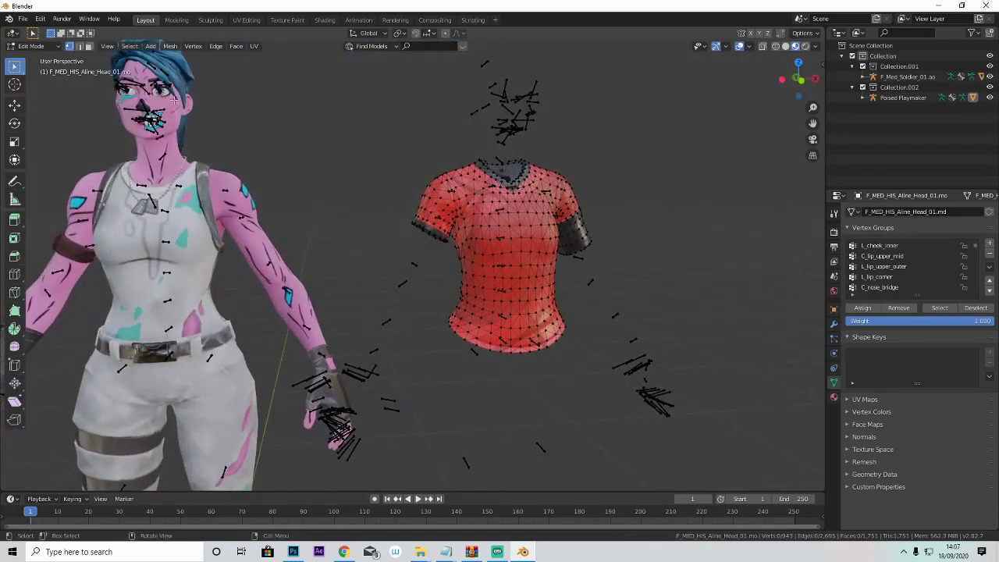
pyautogui.press('Tab')
# Step: Select the Ghoul Trooper's body mesh and enter Edit Mode on it
pyautogui.scroll(-3, 354, 158)
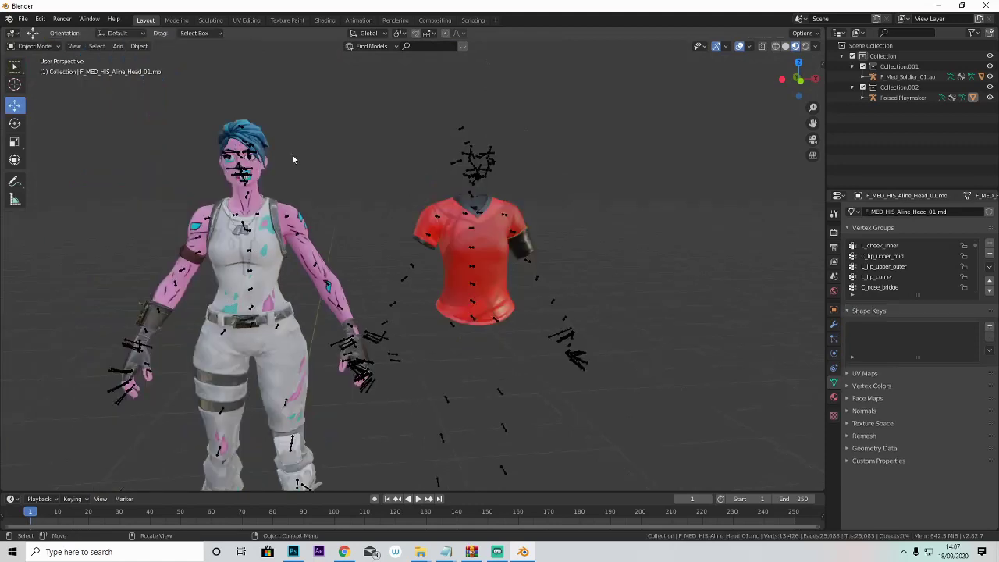
pyautogui.scroll(2, 436, 137)
pyautogui.moveTo(812, 122); pyautogui.dragTo(989, 108)
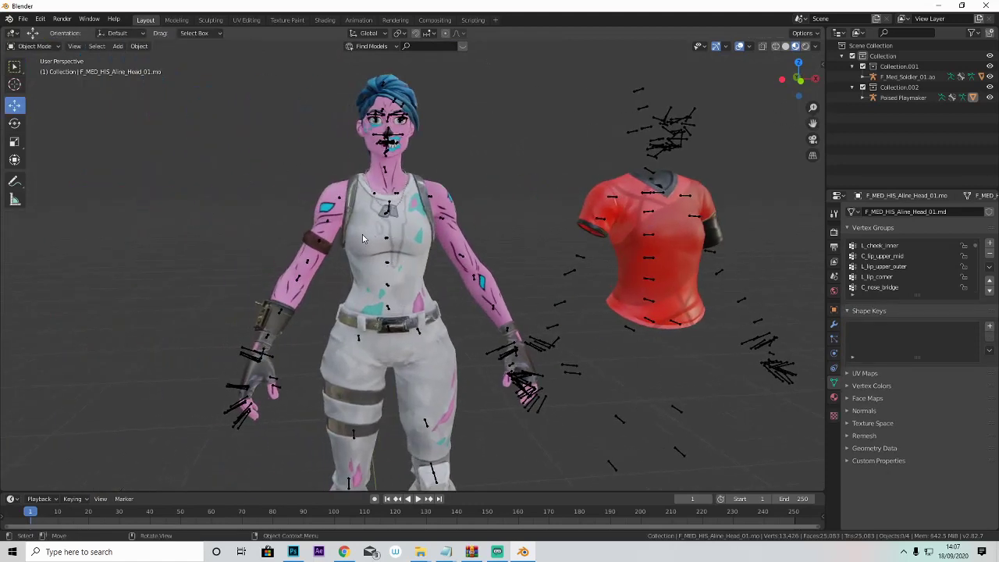
pyautogui.scroll(3, 356, 240)
pyautogui.scroll(-3, 373, 233)
pyautogui.click(383, 226)
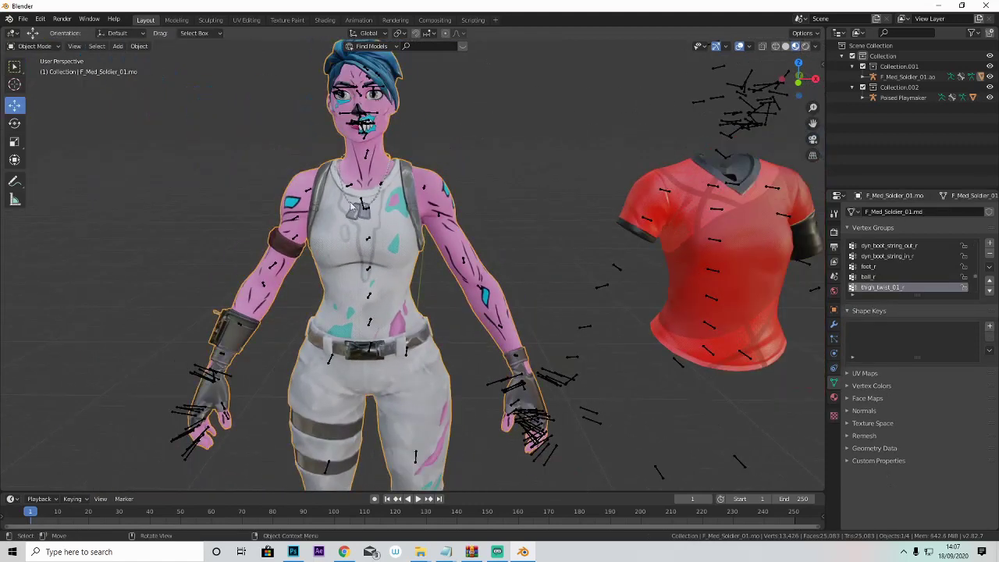
pyautogui.click(43, 47)
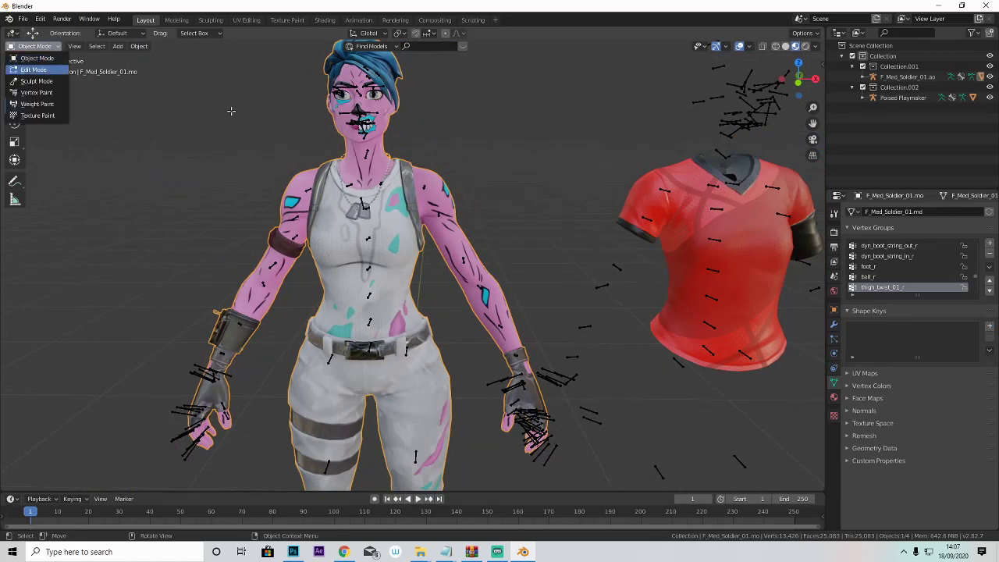
pyautogui.press('Tab')
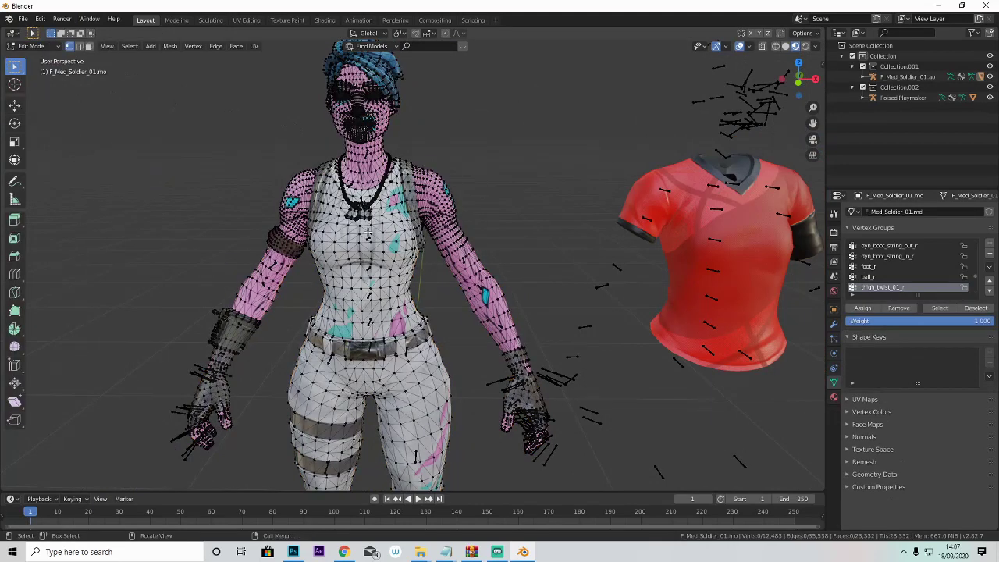
# Step: Box-select a horizontal band of tank-top vertices just above the Ghoul Trooper's belt
pyautogui.moveTo(369, 232); pyautogui.dragTo(331, 270, button='middle')
pyautogui.moveTo(331, 270); pyautogui.dragTo(446, 287)
pyautogui.moveTo(442, 282); pyautogui.dragTo(468, 269, button='middle')
pyautogui.scroll(2, 460, 273)
pyautogui.scroll(5, 878, 276)
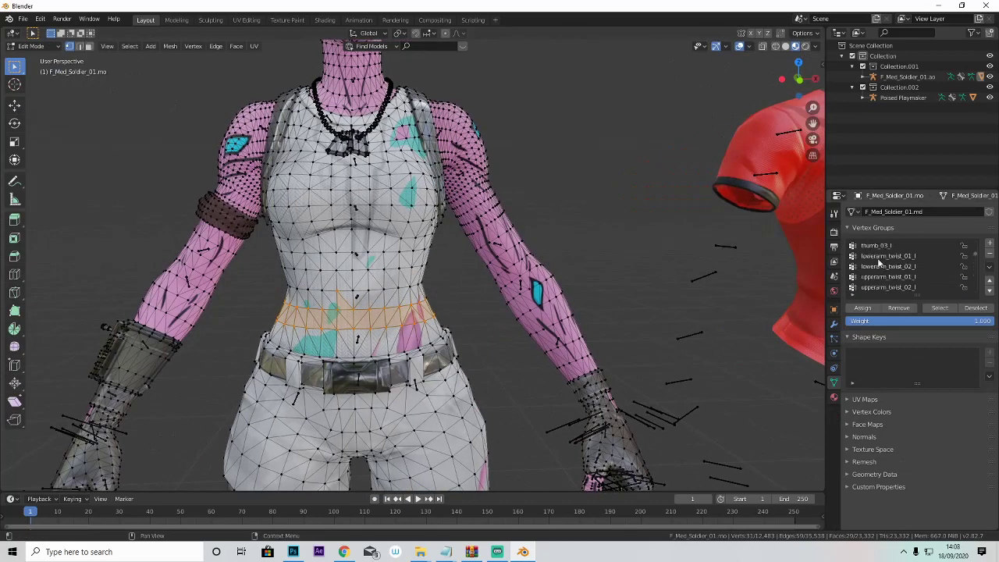
# Step: Add one shoulder's vertex group and the spine_01, pelvis and spine_04 vertex groups to the selection
pyautogui.scroll(-3, 880, 263)
pyautogui.click(887, 266)
pyautogui.click(940, 308)
pyautogui.scroll(20, 905, 275)
pyautogui.click(902, 256)
pyautogui.click(940, 307)
pyautogui.click(902, 246)
pyautogui.click(940, 308)
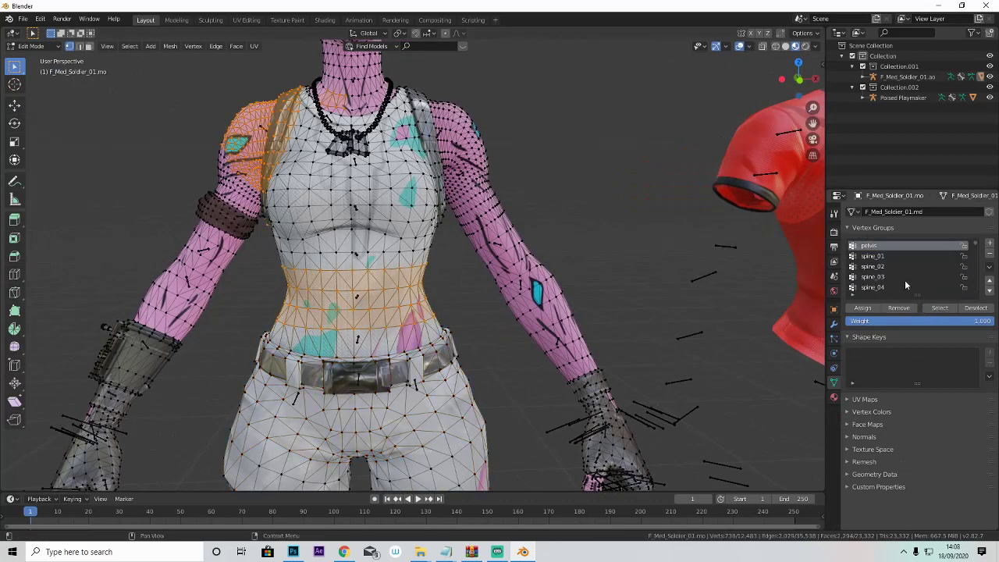
pyautogui.click(906, 288)
pyautogui.click(940, 308)
# Step: Complete the Ghoul Trooper's torso selection and delete the tank-top and shoulder vertices hidden by the shirt
pyautogui.moveTo(437, 269); pyautogui.dragTo(213, 133, button='middle')
pyautogui.moveTo(284, 119); pyautogui.dragTo(119, 278, button='middle')
pyautogui.keyDown('shift'); pyautogui.click(182, 164); pyautogui.keyUp('shift')
pyautogui.rightClick(178, 290)
pyautogui.keyDown('ctrl'); pyautogui.moveTo(175, 330); pyautogui.dragTo(167, 269, button='middle'); pyautogui.keyUp('ctrl')
pyautogui.moveTo(234, 357); pyautogui.dragTo(414, 324, button='middle')
pyautogui.moveTo(350, 316); pyautogui.dragTo(513, 331, button='middle')
# Step: Examine the Ghoul Trooper's cut neckline, upper arms and necklace up close
pyautogui.scroll(3, 487, 335)
pyautogui.scroll(-3, 486, 335)
pyautogui.scroll(2, 513, 330)
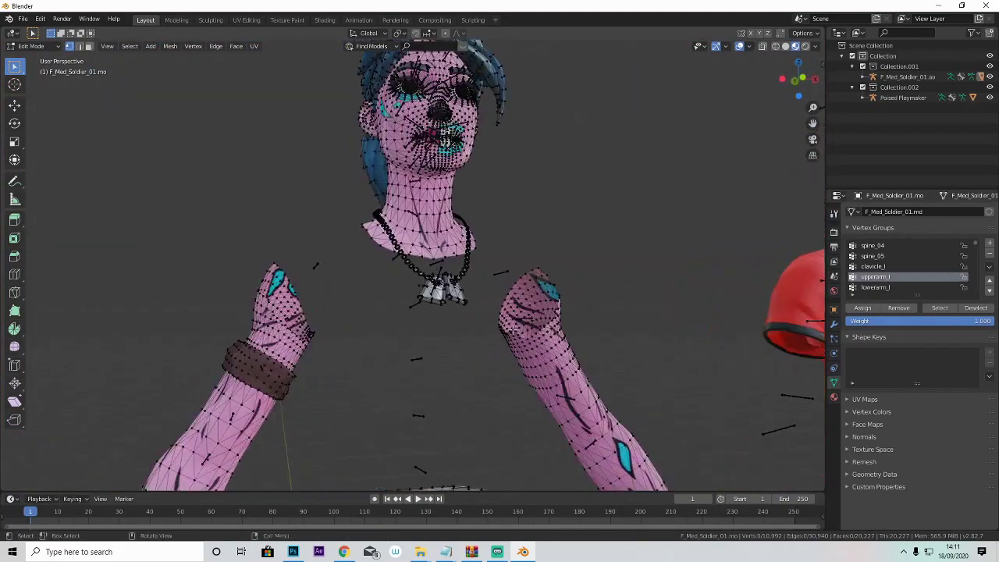
pyautogui.scroll(3, 455, 295)
pyautogui.scroll(-2, 449, 291)
pyautogui.scroll(-6, 446, 290)
pyautogui.scroll(6, 458, 289)
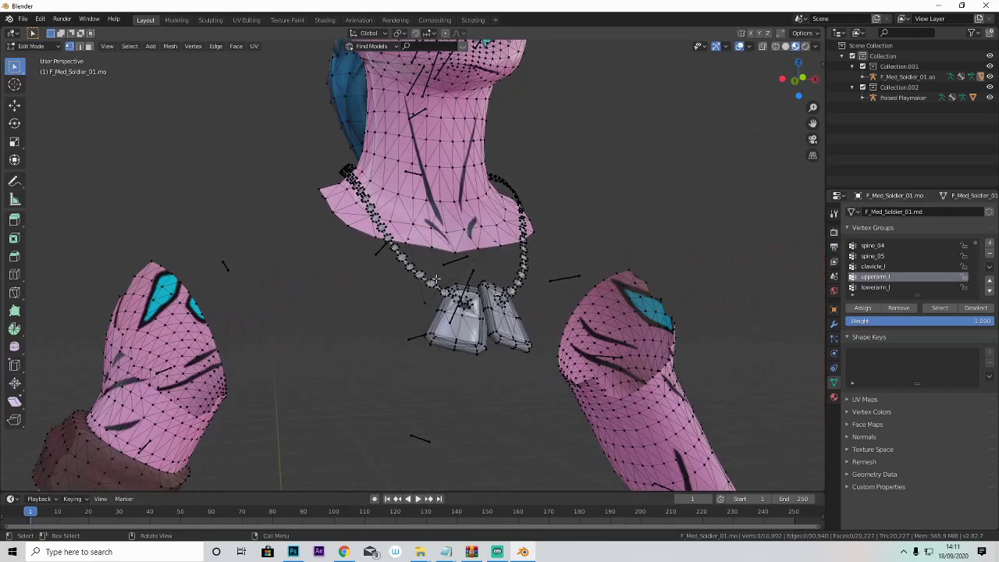
pyautogui.moveTo(289, 344); pyautogui.dragTo(325, 320, button='middle')
pyautogui.scroll(-4, 790, 303)
pyautogui.scroll(4, 330, 324)
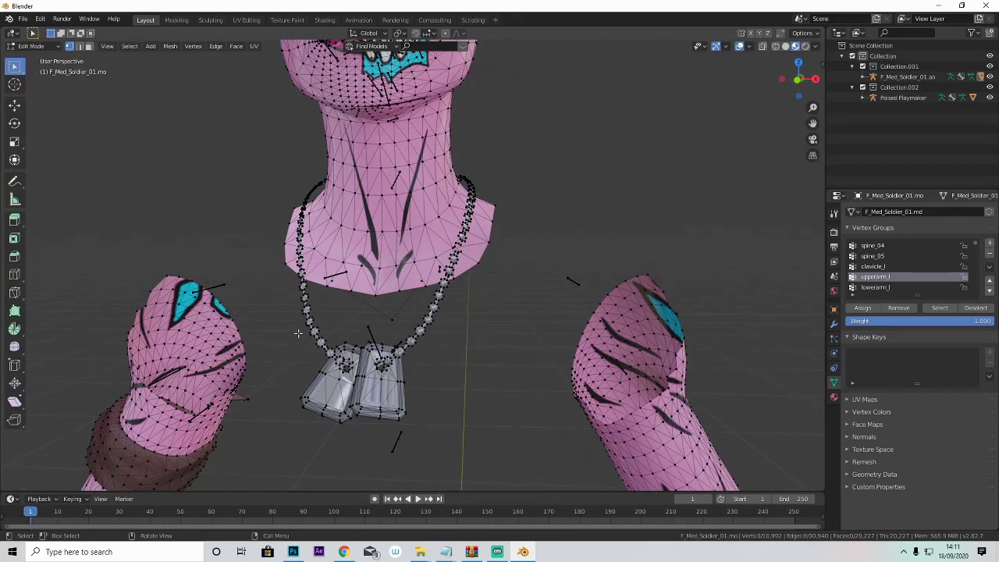
# Step: Box-select and delete the necklace's dog tags and the lower front of its chain
pyautogui.moveTo(288, 316); pyautogui.dragTo(443, 440)
pyautogui.rightClick(399, 413)
pyautogui.click(399, 413)
pyautogui.moveTo(293, 299); pyautogui.dragTo(438, 428)
pyautogui.rightClick(401, 418)
pyautogui.click(401, 418)
pyautogui.moveTo(339, 335); pyautogui.dragTo(455, 448)
pyautogui.rightClick(443, 440)
pyautogui.click(443, 440)
pyautogui.moveTo(424, 311); pyautogui.dragTo(467, 344)
pyautogui.rightClick(467, 344)
pyautogui.click(467, 345)
# Step: Box-select and delete the remaining chain pieces hanging on one side of the neck
pyautogui.moveTo(467, 345); pyautogui.dragTo(662, 275, button='middle')
pyautogui.moveTo(680, 115); pyautogui.dragTo(791, 263)
pyautogui.rightClick(745, 187)
pyautogui.click(742, 290)
pyautogui.rightClick(790, 262)
pyautogui.click(785, 290)
pyautogui.rightClick(738, 201)
pyautogui.click(738, 238)
pyautogui.moveTo(631, 117); pyautogui.dragTo(687, 159)
pyautogui.rightClick(680, 156)
pyautogui.click(672, 279)
pyautogui.rightClick(687, 159)
pyautogui.click(662, 292)
# Step: Box-select and delete the leftover chain sections beside the cut neckline on one side of the neck
pyautogui.moveTo(663, 289); pyautogui.dragTo(339, 215, button='middle')
pyautogui.moveTo(55, 92); pyautogui.dragTo(99, 155)
pyautogui.rightClick(99, 156)
pyautogui.click(100, 289)
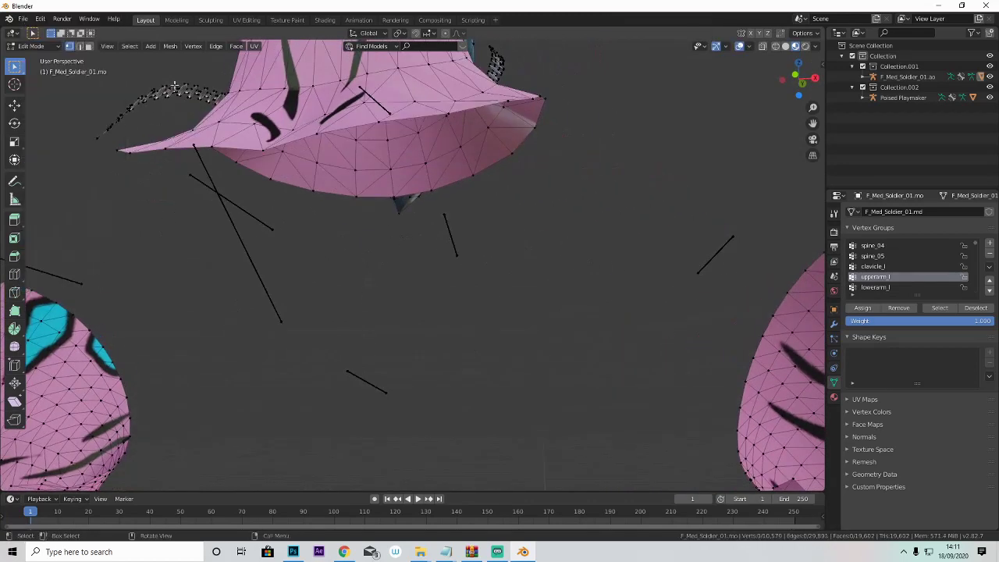
pyautogui.moveTo(128, 111); pyautogui.dragTo(67, 133)
pyautogui.rightClick(67, 133)
pyautogui.click(119, 287)
pyautogui.moveTo(118, 287); pyautogui.dragTo(81, 111, button='middle')
pyautogui.moveTo(80, 111); pyautogui.dragTo(113, 154)
pyautogui.rightClick(114, 154)
pyautogui.click(92, 285)
# Step: Delete the next chain links that curve from that side towards the back of the neck
pyautogui.moveTo(172, 205); pyautogui.dragTo(240, 206, button='middle')
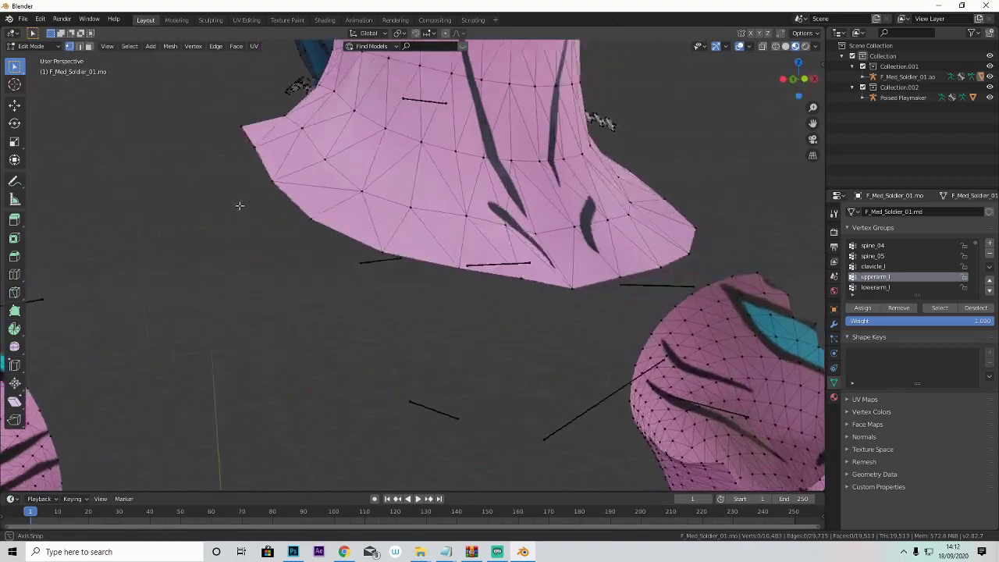
pyautogui.moveTo(318, 95); pyautogui.dragTo(319, 97)
pyautogui.moveTo(319, 96); pyautogui.dragTo(389, 173, button='middle')
pyautogui.rightClick(390, 173)
pyautogui.click(371, 287)
pyautogui.moveTo(371, 287); pyautogui.dragTo(334, 142, button='middle')
pyautogui.moveTo(334, 141); pyautogui.dragTo(409, 220)
pyautogui.rightClick(354, 185)
pyautogui.moveTo(372, 181); pyautogui.dragTo(348, 128, button='middle')
pyautogui.click(320, 286)
pyautogui.moveTo(345, 128); pyautogui.dragTo(366, 150)
pyautogui.rightClick(365, 149)
pyautogui.click(332, 289)
# Step: Remove further necklace chain vertices around the back of the Ghoul Trooper's neck
pyautogui.moveTo(333, 288); pyautogui.dragTo(398, 121, button='middle')
pyautogui.rightClick(416, 205)
pyautogui.click(381, 287)
pyautogui.moveTo(437, 203); pyautogui.dragTo(435, 101, button='middle')
pyautogui.moveTo(435, 101); pyautogui.dragTo(460, 135)
pyautogui.rightClick(460, 134)
pyautogui.click(414, 287)
pyautogui.moveTo(415, 287); pyautogui.dragTo(390, 130, button='middle')
pyautogui.rightClick(415, 152)
pyautogui.click(416, 294)
# Step: Delete the last necklace remnants and return the Ghoul Trooper to Object Mode
pyautogui.moveTo(416, 293); pyautogui.dragTo(500, 83, button='middle')
pyautogui.rightClick(520, 193)
pyautogui.click(492, 287)
pyautogui.rightClick(500, 110)
pyautogui.moveTo(509, 84); pyautogui.dragTo(522, 108)
pyautogui.click(483, 286)
pyautogui.rightClick(522, 109)
pyautogui.click(500, 286)
pyautogui.scroll(-4, 503, 190)
pyautogui.scroll(-5, 502, 190)
pyautogui.press('Tab')
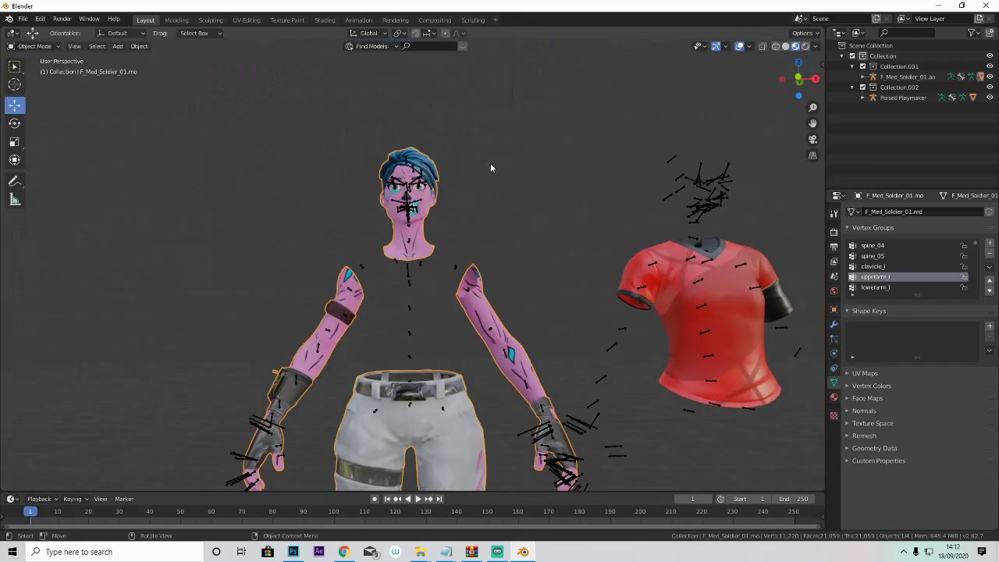
# Step: Select both characters with their armatures and snap them together using Selection to Cursor, then deselect everything
pyautogui.scroll(-3, 490, 163)
pyautogui.scroll(4, 488, 185)
pyautogui.scroll(-3, 497, 176)
pyautogui.scroll(1, 478, 173)
pyautogui.moveTo(436, 222)
pyautogui.mouseDown(button='middle')
pyautogui.moveTo(357, 263)
pyautogui.moveTo(477, 252)
pyautogui.moveTo(412, 260)
pyautogui.moveTo(480, 242)
pyautogui.moveTo(397, 252)
pyautogui.moveTo(466, 252)
pyautogui.moveTo(441, 240)
pyautogui.mouseUp(button='middle')
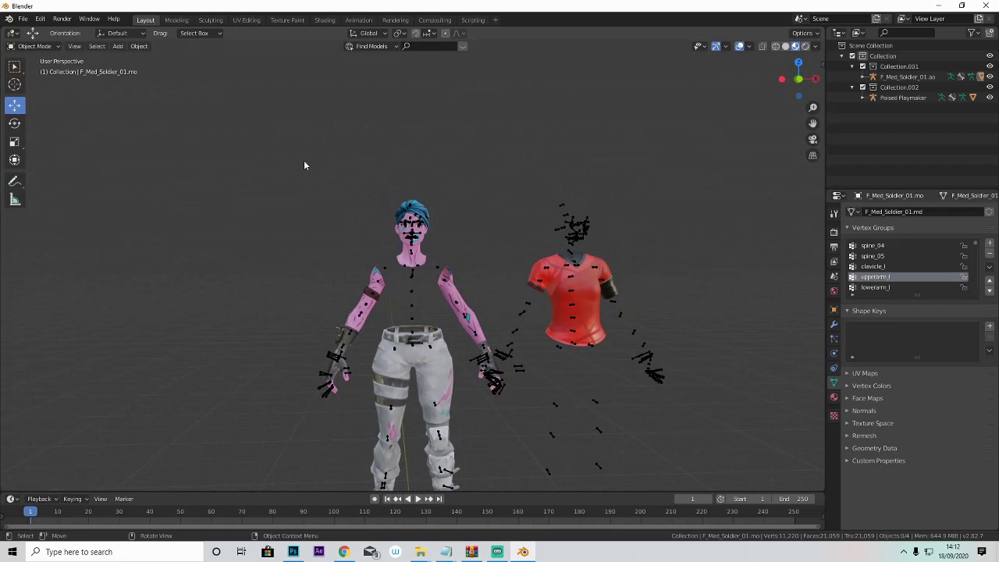
pyautogui.moveTo(305, 162); pyautogui.dragTo(657, 429)
pyautogui.rightClick(604, 319)
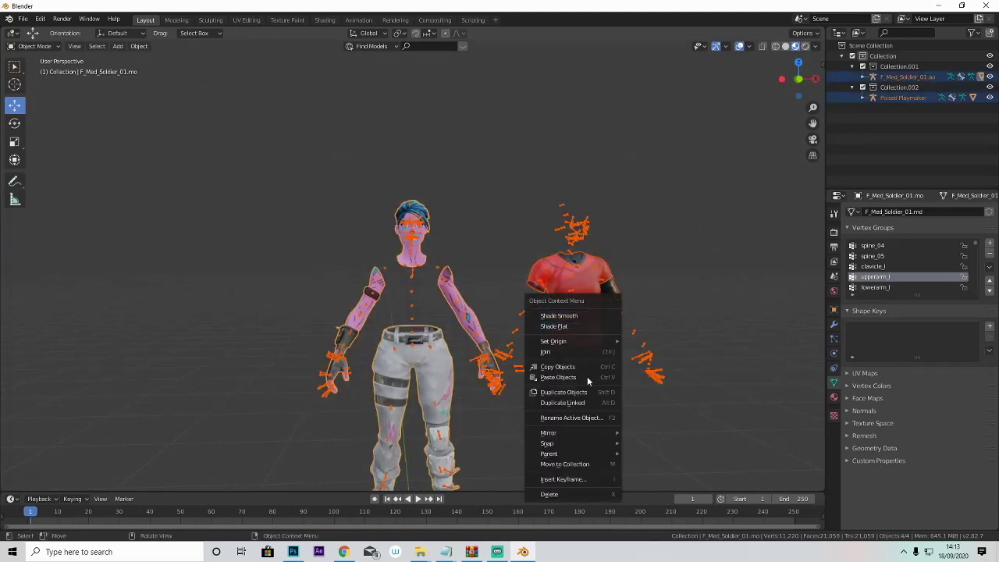
pyautogui.moveTo(566, 443)
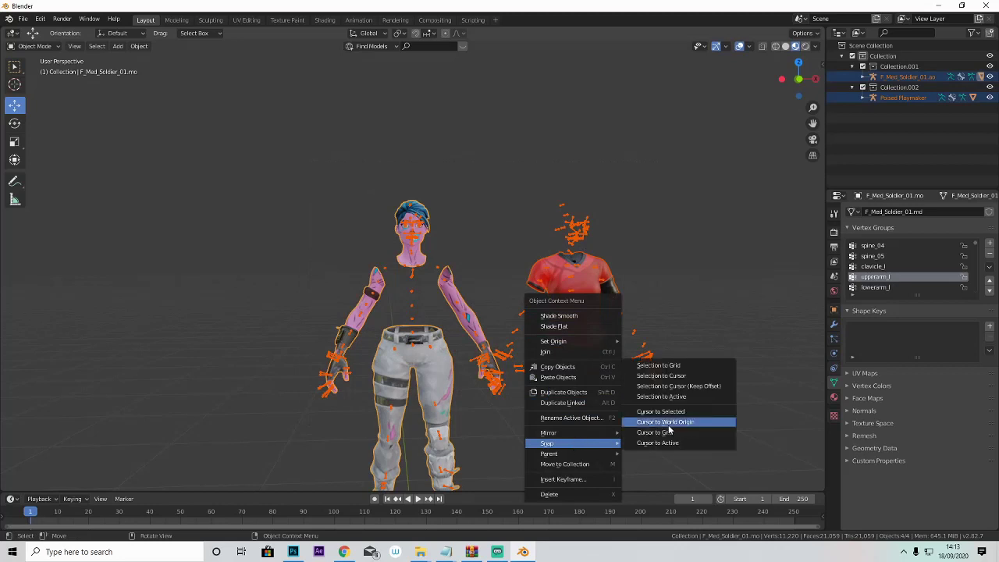
pyautogui.click(676, 377)
pyautogui.click(607, 303)
# Step: Examine how the shirt fits the Ghoul Trooper's body, especially around the neckline and sleeves
pyautogui.scroll(8, 518, 300)
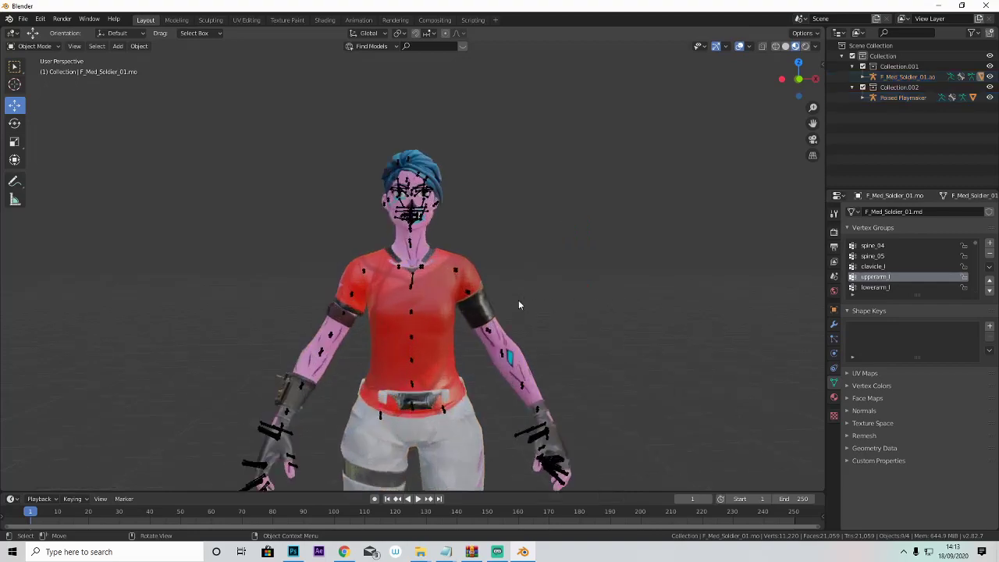
pyautogui.scroll(-5, 474, 296)
pyautogui.moveTo(473, 296); pyautogui.dragTo(476, 337, button='middle')
pyautogui.scroll(4, 652, 267)
pyautogui.scroll(2, 396, 470)
pyautogui.scroll(-2, 414, 437)
pyautogui.moveTo(445, 378); pyautogui.dragTo(425, 447, button='middle')
pyautogui.scroll(5, 382, 351)
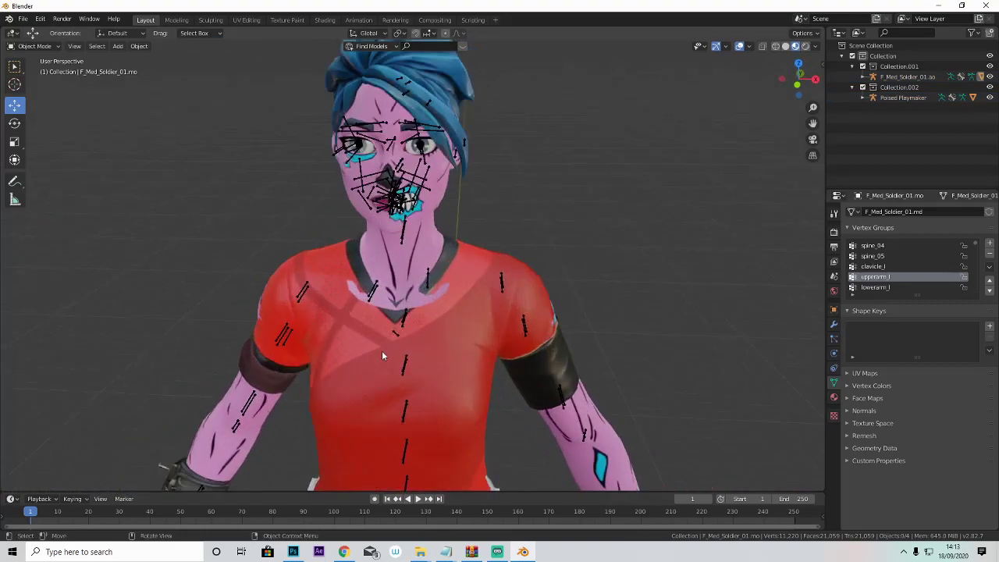
# Step: Enter Edit Mode on the Ghoul Trooper and move the two neckline corner vertices poking through the shirt on one side underneath it
pyautogui.click(409, 301)
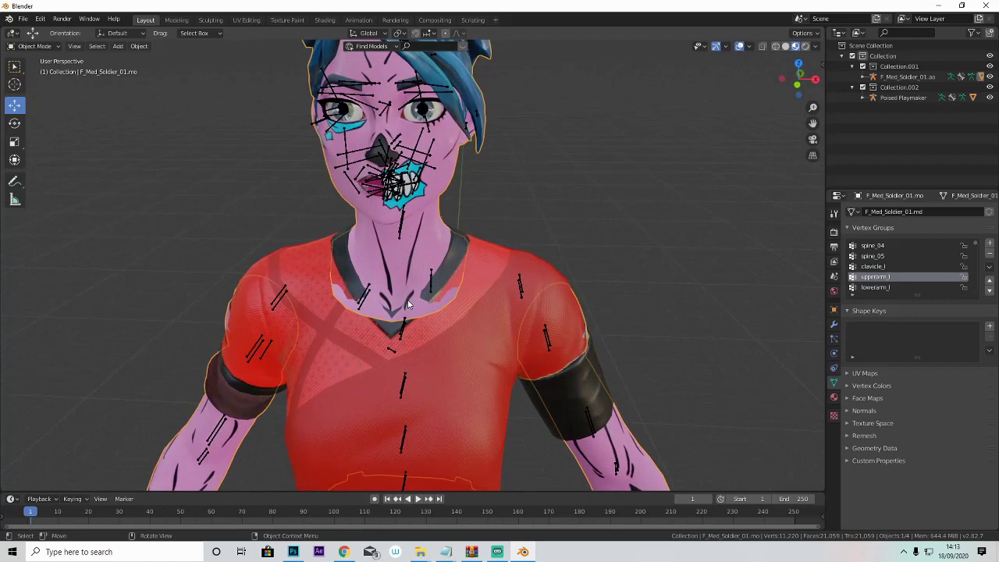
pyautogui.click(34, 46)
pyautogui.click(31, 70)
pyautogui.scroll(4, 372, 311)
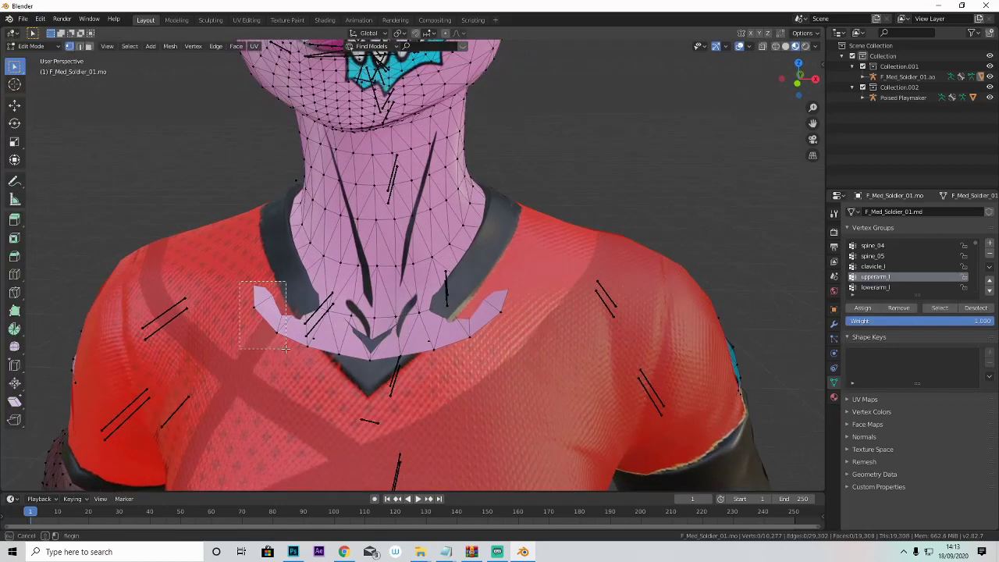
pyautogui.moveTo(282, 340); pyautogui.dragTo(29, 96, button='middle')
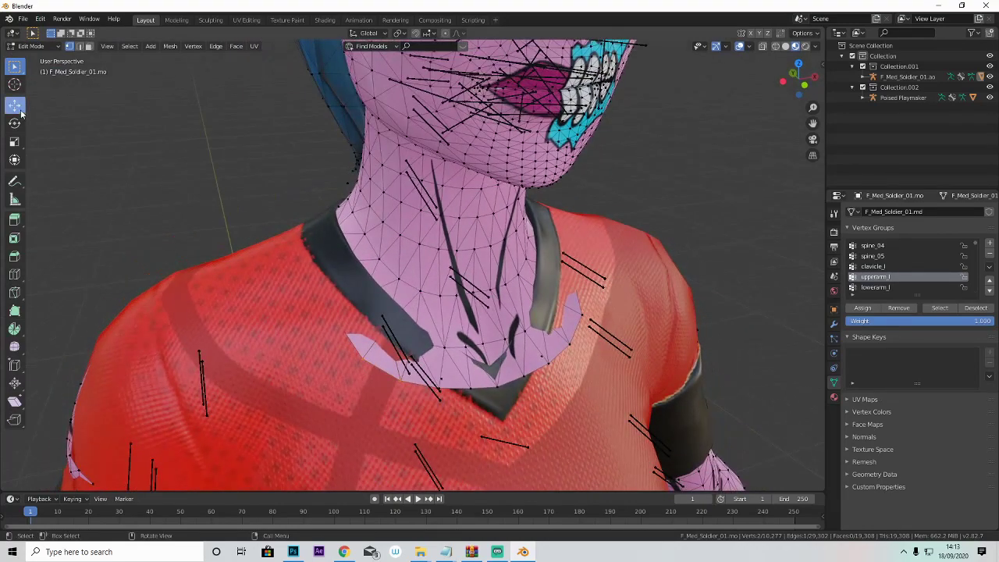
pyautogui.click(15, 104)
pyautogui.moveTo(281, 258); pyautogui.dragTo(329, 302, button='middle')
pyautogui.moveTo(398, 363); pyautogui.dragTo(394, 360)
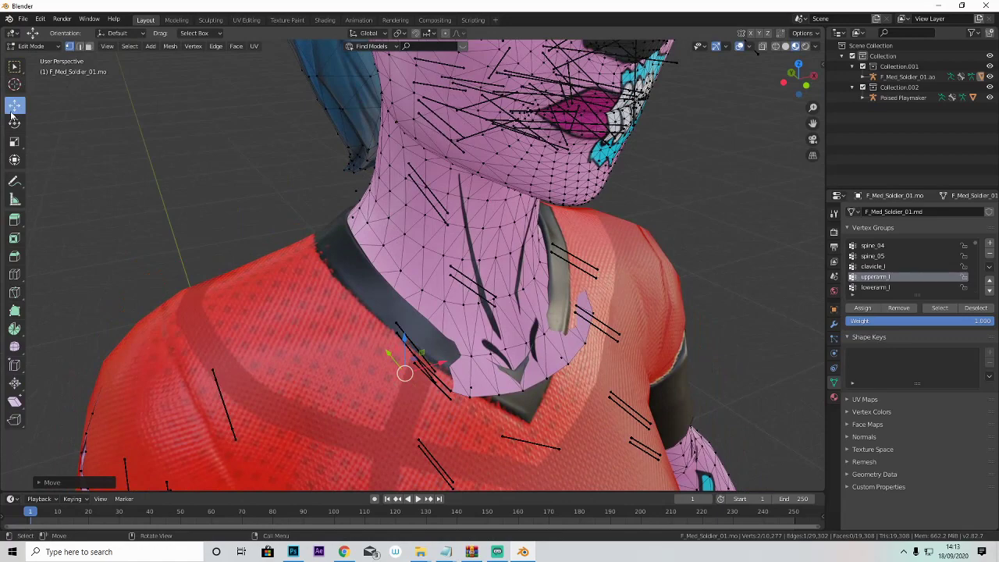
# Step: Select the centre vertices of the neckline's front edge and move them back beneath the V-shaped collar
pyautogui.moveTo(435, 377); pyautogui.dragTo(343, 357, button='middle')
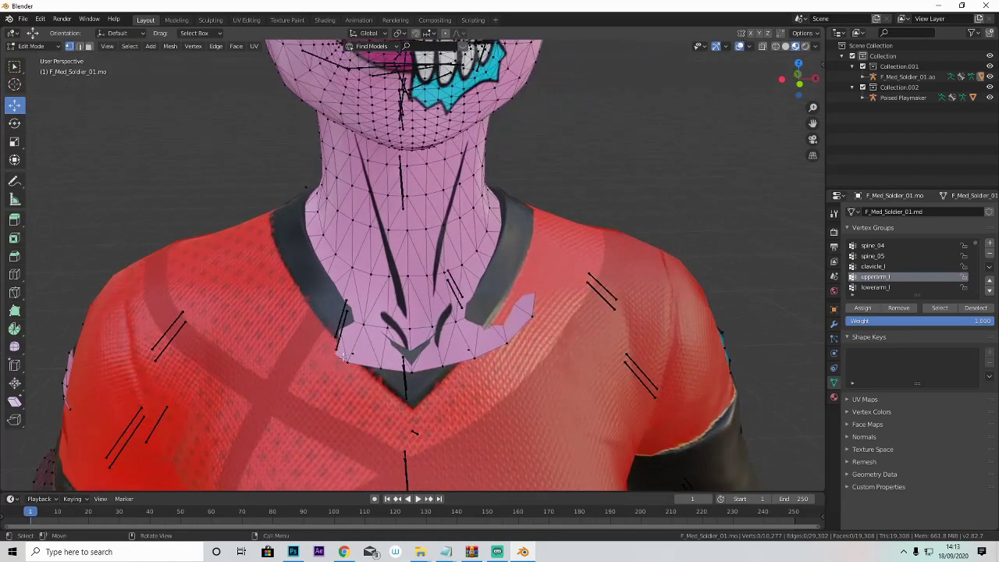
pyautogui.moveTo(508, 403); pyautogui.dragTo(506, 403)
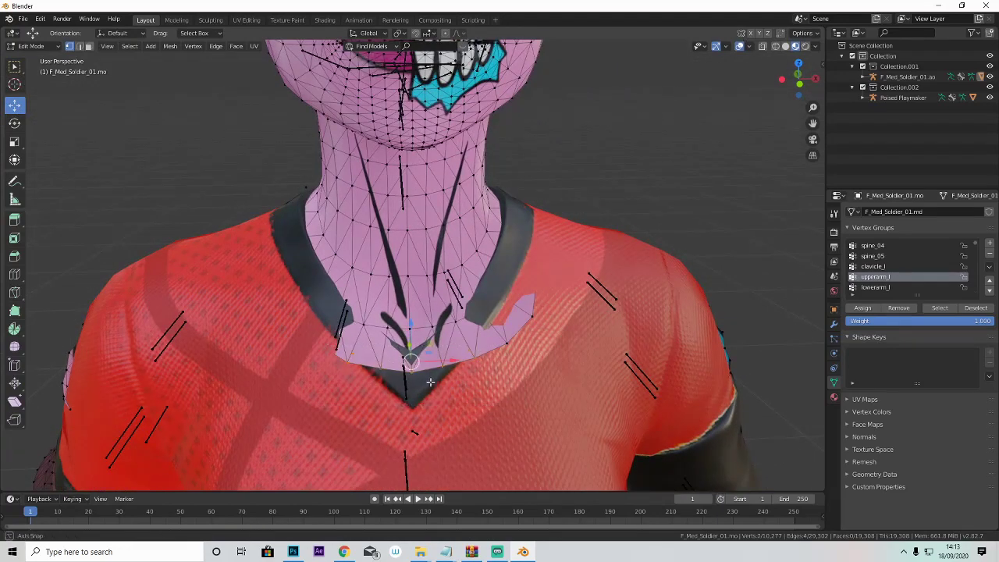
pyautogui.moveTo(430, 381); pyautogui.dragTo(465, 377, button='middle')
pyautogui.press('g')
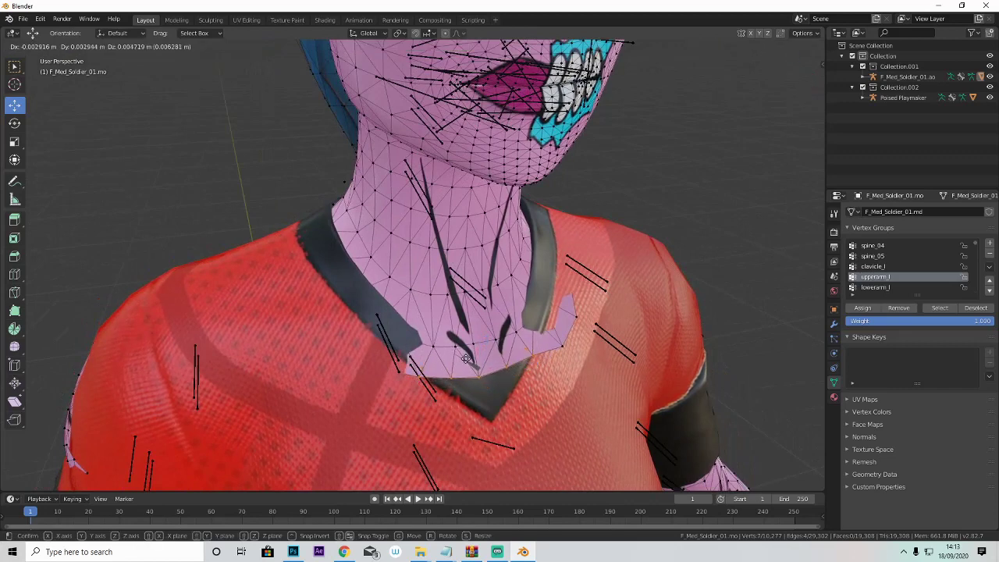
pyautogui.click(468, 365)
pyautogui.press('g')
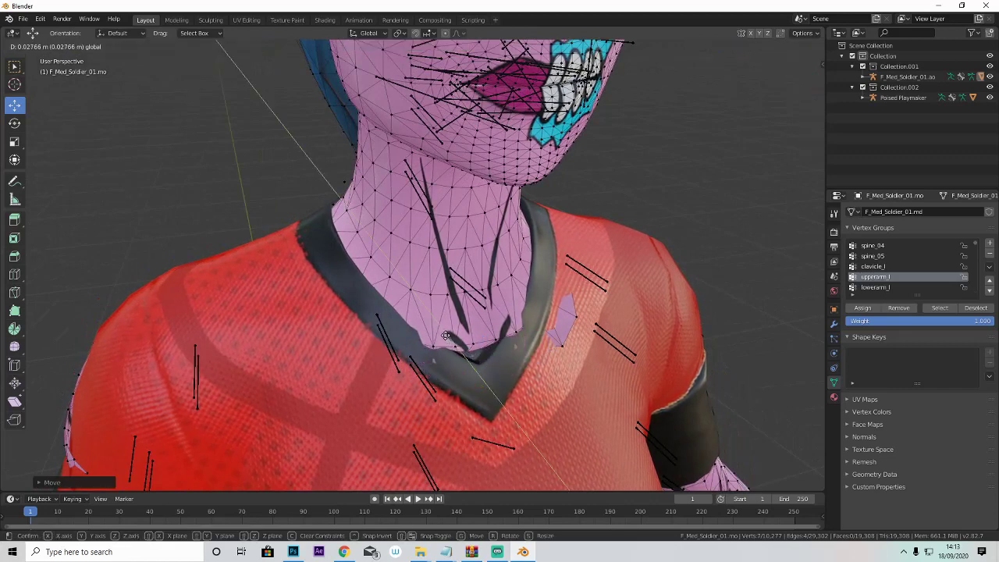
pyautogui.click(449, 365)
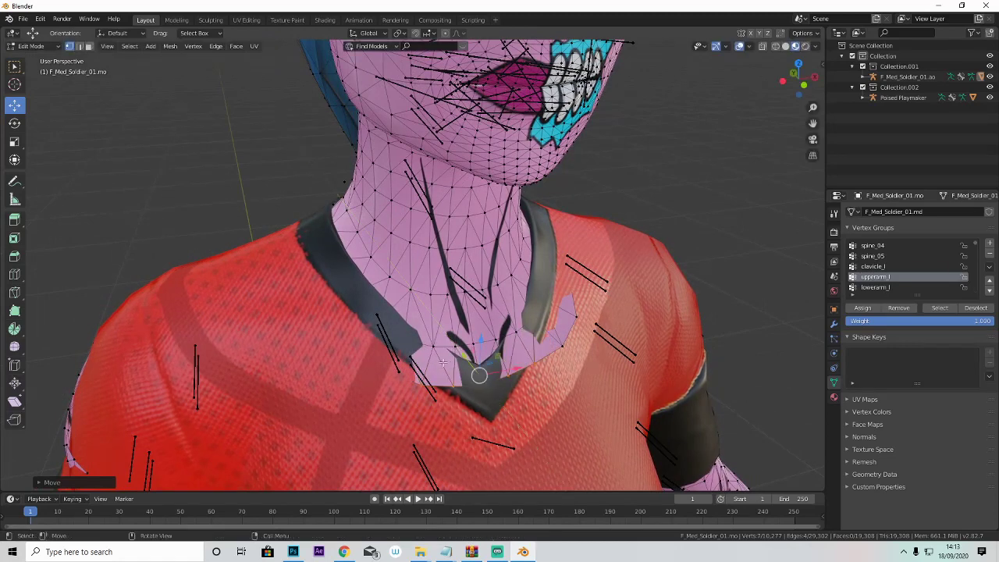
# Step: Box-select the whole front of the neckline and move it backwards along the Y axis beneath the collar
pyautogui.moveTo(617, 407); pyautogui.dragTo(616, 407)
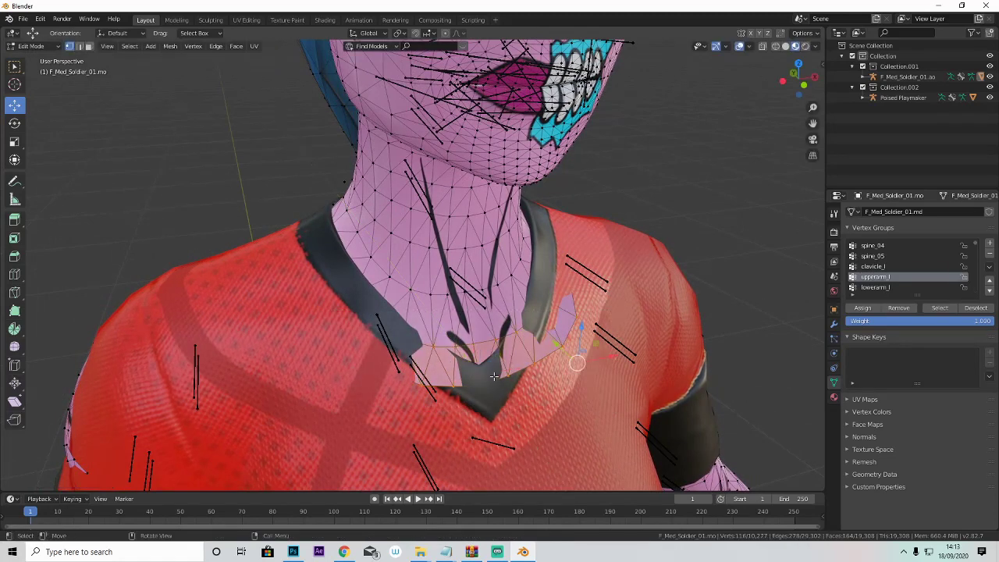
pyautogui.press('g')
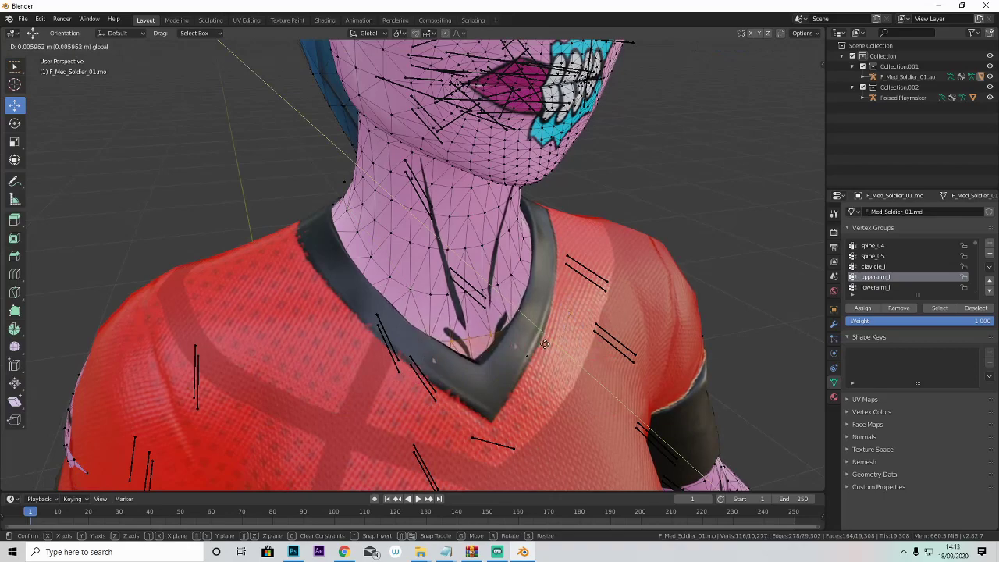
pyautogui.click(554, 351)
pyautogui.click(635, 363)
# Step: Try deleting a single vertex beside the skin patch showing through the collar
pyautogui.scroll(2, 623, 364)
pyautogui.moveTo(582, 366); pyautogui.dragTo(553, 411, button='middle')
pyautogui.rightClick(566, 422)
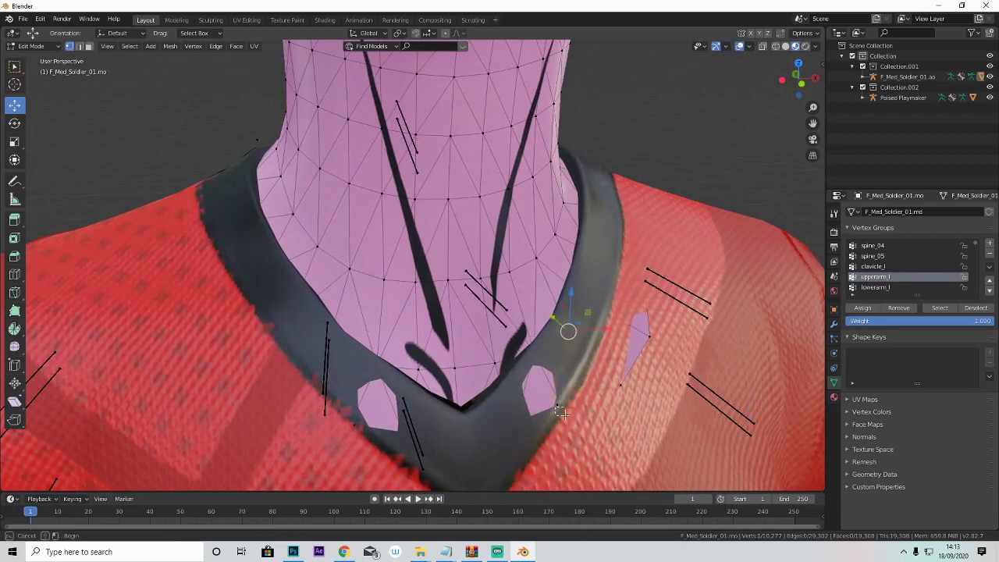
pyautogui.click(561, 407)
pyautogui.rightClick(559, 406)
pyautogui.click(559, 406)
pyautogui.scroll(3, 522, 383)
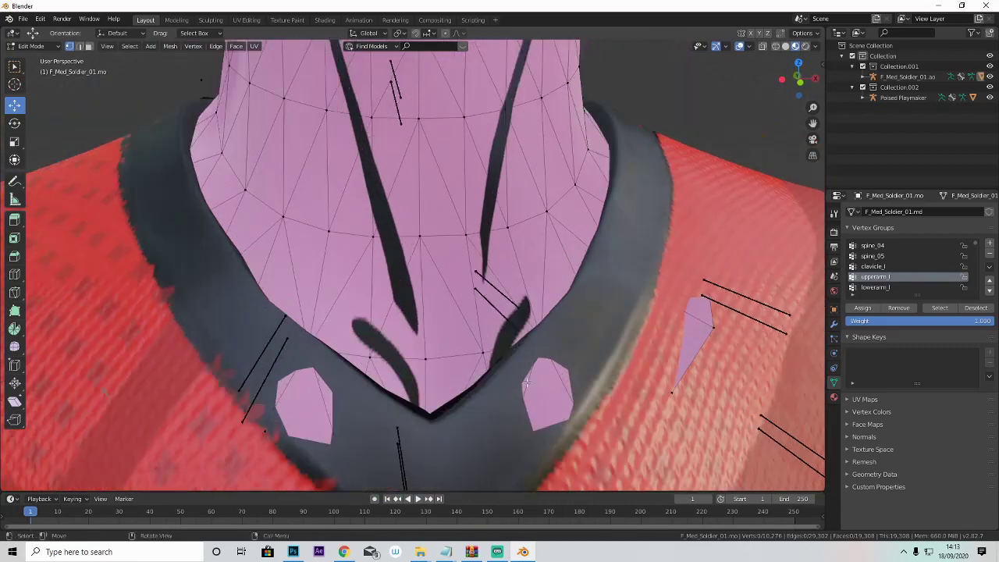
pyautogui.moveTo(529, 385); pyautogui.dragTo(520, 371, button='middle')
pyautogui.scroll(-3, 519, 370)
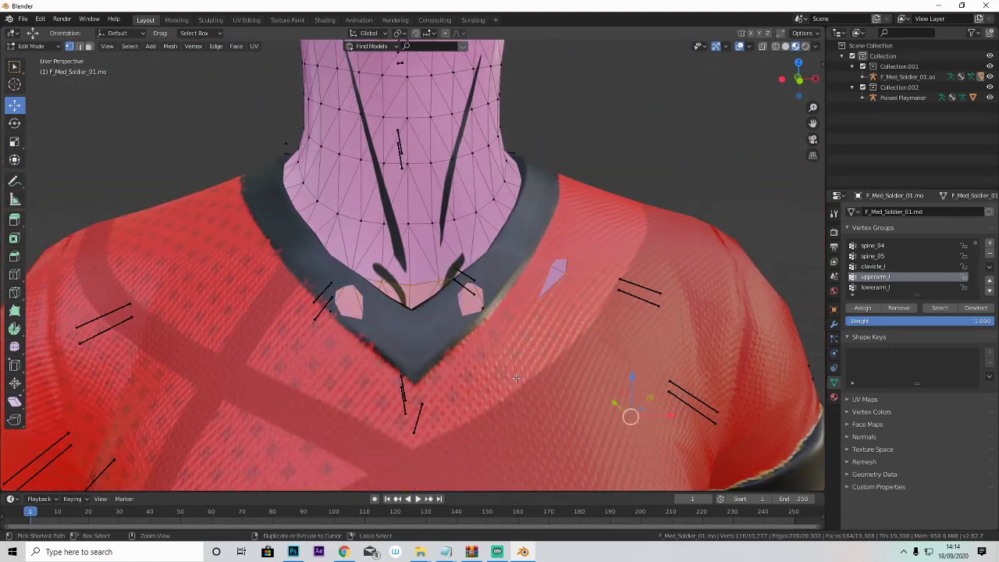
# Step: Try deleting the front neckline vertices around the collar patches, and undo this together with the preceding neckline move
pyautogui.keyDown('ctrl'); pyautogui.click(349, 305); pyautogui.keyUp('ctrl')
pyautogui.moveTo(231, 303); pyautogui.dragTo(564, 403)
pyautogui.rightClick(563, 404)
pyautogui.click(550, 406)
pyautogui.hotkey('ctrl', 'z')
pyautogui.hotkey('ctrl', 'z')
# Step: Try box-selecting and deleting the skin vertices that overlap one side of the collar
pyautogui.moveTo(285, 304); pyautogui.dragTo(392, 366)
pyautogui.rightClick(391, 365)
pyautogui.click(391, 383)
pyautogui.rightClick(361, 350)
pyautogui.click(362, 350)
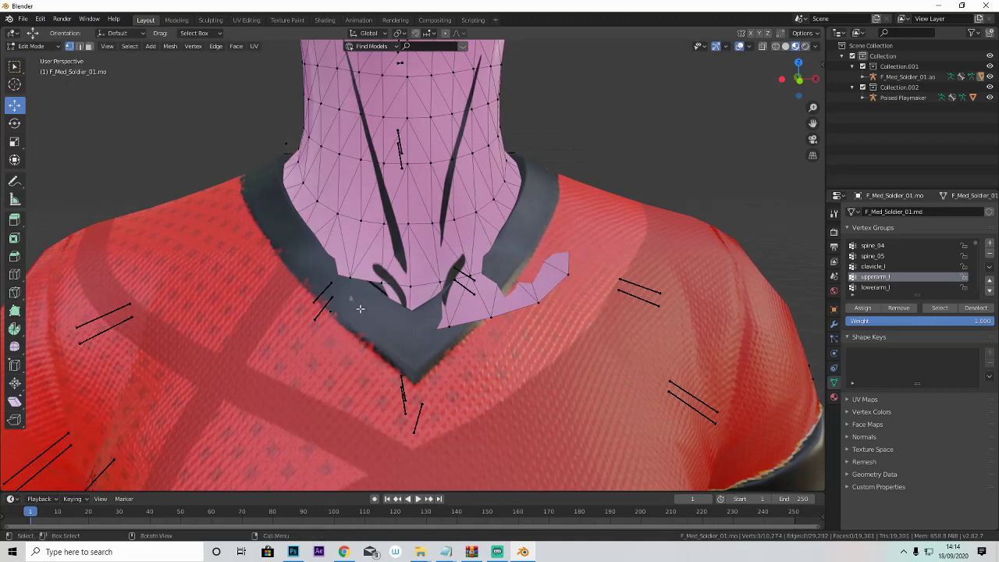
# Step: Move the remaining protruding neckline vertices on both sides back beneath the shirt collar
pyautogui.moveTo(359, 334); pyautogui.dragTo(459, 386, button='middle')
pyautogui.press('g')
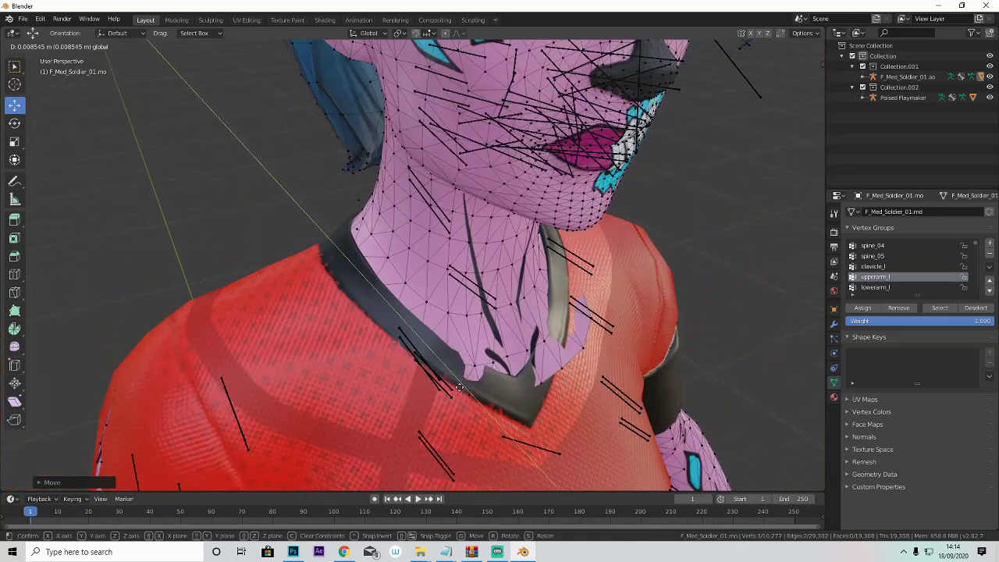
pyautogui.click(441, 362)
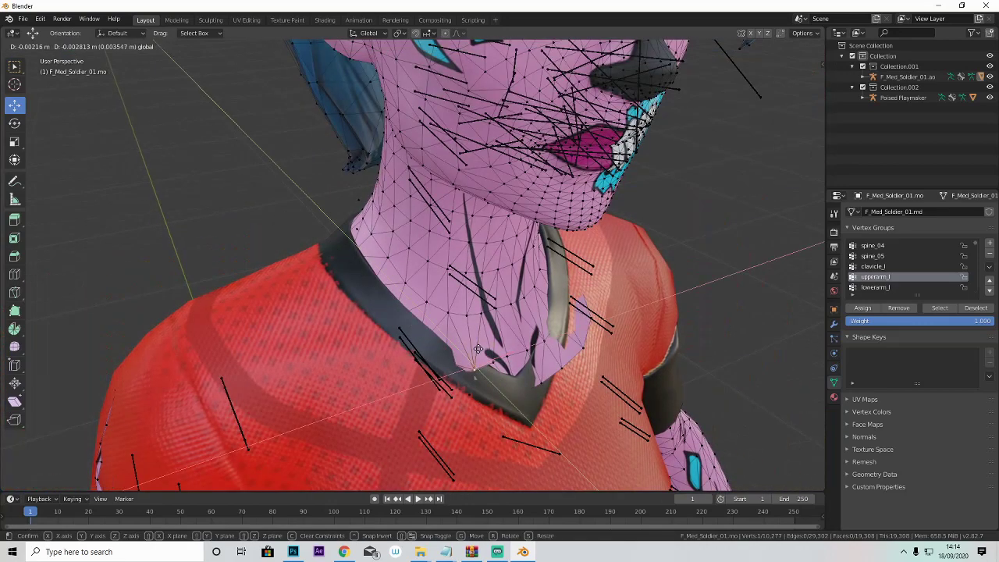
pyautogui.moveTo(468, 363); pyautogui.dragTo(450, 368, button='middle')
pyautogui.press('g')
pyautogui.click(457, 359)
pyautogui.press('g')
pyautogui.click(491, 342)
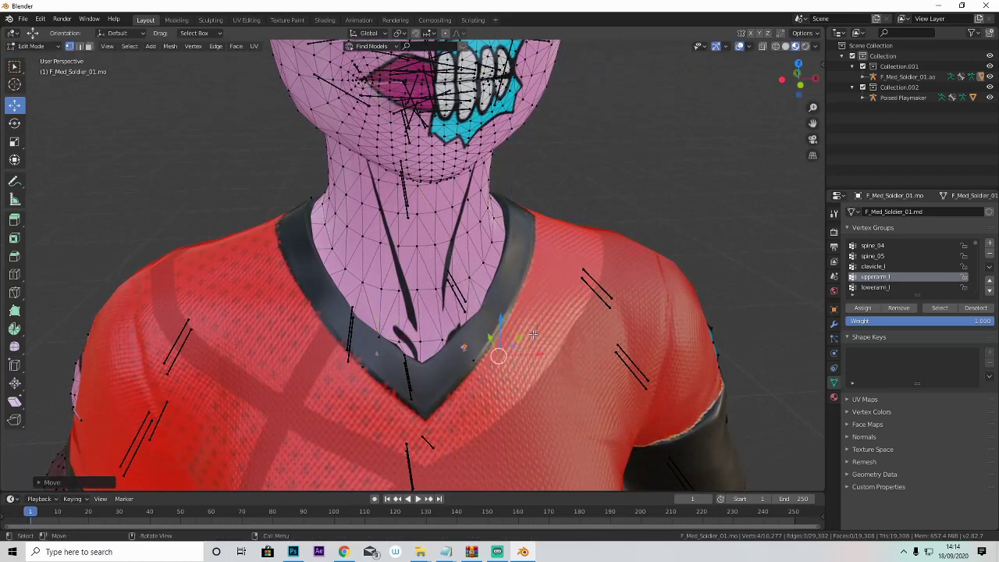
# Step: Select the stray skin vertices overlapping the V-neck collar and move them back beneath the shirt
pyautogui.rightClick(529, 350)
pyautogui.click(529, 350)
pyautogui.rightClick(463, 348)
pyautogui.click(464, 349)
pyautogui.click(464, 347)
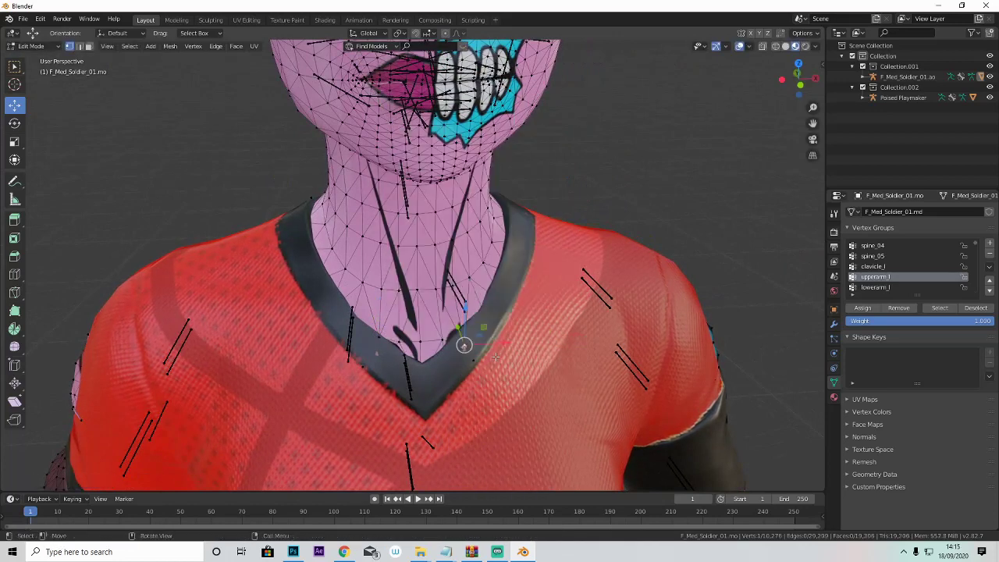
pyautogui.moveTo(464, 347); pyautogui.dragTo(496, 357, button='middle')
pyautogui.press('g')
pyautogui.moveTo(498, 361); pyautogui.dragTo(500, 361)
pyautogui.scroll(3, 500, 362)
pyautogui.moveTo(500, 362); pyautogui.dragTo(438, 312, button='middle')
pyautogui.scroll(-3, 439, 313)
pyautogui.moveTo(440, 270)
pyautogui.mouseDown()
pyautogui.moveTo(442, 282)
pyautogui.moveTo(443, 271)
pyautogui.mouseUp()
# Step: Select the upper-arm skin vertices protruding around the shirt sleeve and nudge them beneath the fabric
pyautogui.scroll(-4, 444, 271)
pyautogui.moveTo(444, 271); pyautogui.dragTo(523, 343, button='middle')
pyautogui.press('l')
pyautogui.moveTo(435, 323); pyautogui.dragTo(617, 276, button='middle')
pyautogui.keyDown('ctrl'); pyautogui.moveTo(192, 240); pyautogui.dragTo(341, 453); pyautogui.keyUp('ctrl')
pyautogui.moveTo(632, 343); pyautogui.dragTo(578, 320, button='middle')
pyautogui.moveTo(590, 313); pyautogui.dragTo(593, 311)
pyautogui.moveTo(593, 312); pyautogui.dragTo(251, 302, button='middle')
pyautogui.moveTo(249, 302); pyautogui.dragTo(255, 301)
# Step: Shift the remaining protruding skin vertices around the sleeve opening above the large black armband back inside the shirt
pyautogui.moveTo(531, 304); pyautogui.dragTo(374, 312, button='middle')
pyautogui.moveTo(450, 251); pyautogui.dragTo(515, 326)
pyautogui.moveTo(516, 320); pyautogui.dragTo(625, 343, button='middle')
pyautogui.moveTo(596, 342); pyautogui.dragTo(601, 341)
pyautogui.click(640, 289)
pyautogui.moveTo(640, 289); pyautogui.dragTo(382, 253, button='middle')
pyautogui.moveTo(186, 334); pyautogui.dragTo(290, 418)
pyautogui.moveTo(225, 361); pyautogui.dragTo(243, 364)
pyautogui.moveTo(249, 367); pyautogui.dragTo(406, 390, button='middle')
pyautogui.moveTo(407, 448); pyautogui.dragTo(409, 448)
pyautogui.scroll(-5, 414, 445)
pyautogui.moveTo(469, 421); pyautogui.dragTo(596, 352, button='middle')
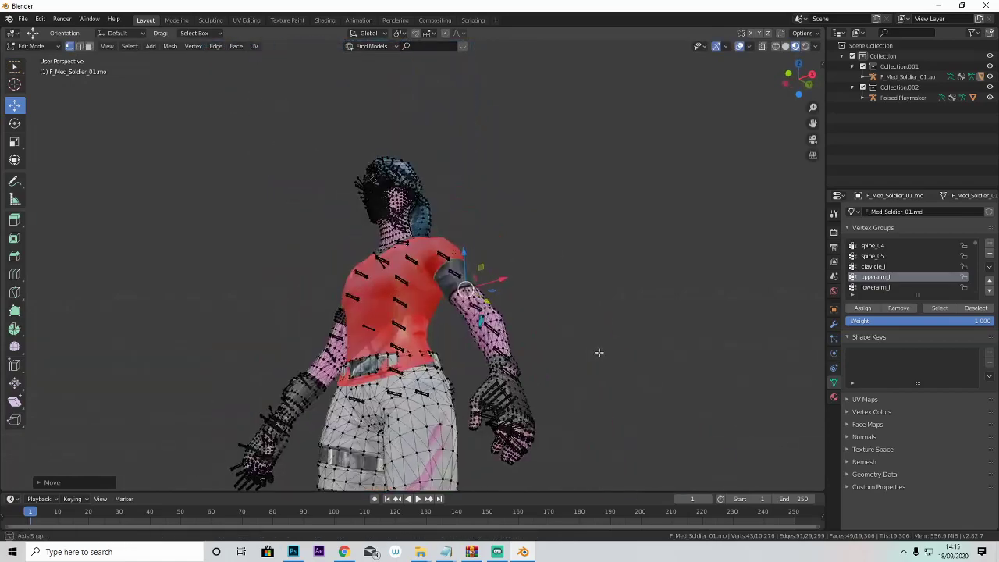
# Step: Move the body vertices showing along the front of the shirt's lower hem back inside the shirt
pyautogui.moveTo(367, 403); pyautogui.dragTo(426, 408, button='middle')
pyautogui.scroll(2, 426, 408)
pyautogui.moveTo(503, 394); pyautogui.dragTo(504, 394)
pyautogui.moveTo(504, 394); pyautogui.dragTo(448, 413, button='middle')
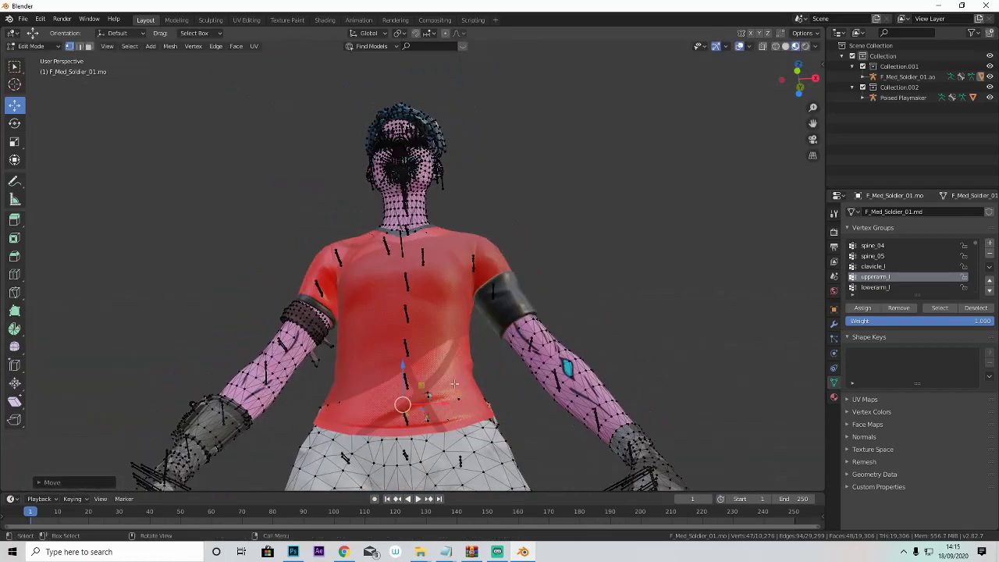
pyautogui.moveTo(474, 424); pyautogui.dragTo(473, 424)
pyautogui.moveTo(473, 424); pyautogui.dragTo(527, 421, button='middle')
pyautogui.moveTo(495, 442); pyautogui.dragTo(487, 440)
pyautogui.moveTo(487, 440); pyautogui.dragTo(555, 351, button='middle')
# Step: Box-select the vertices protruding beside the hip at the shirt hem, nudge them beneath the shirt, and return to Object Mode
pyautogui.click(560, 477)
pyautogui.moveTo(336, 431); pyautogui.dragTo(376, 451)
pyautogui.moveTo(362, 443); pyautogui.dragTo(368, 443)
pyautogui.click(33, 46)
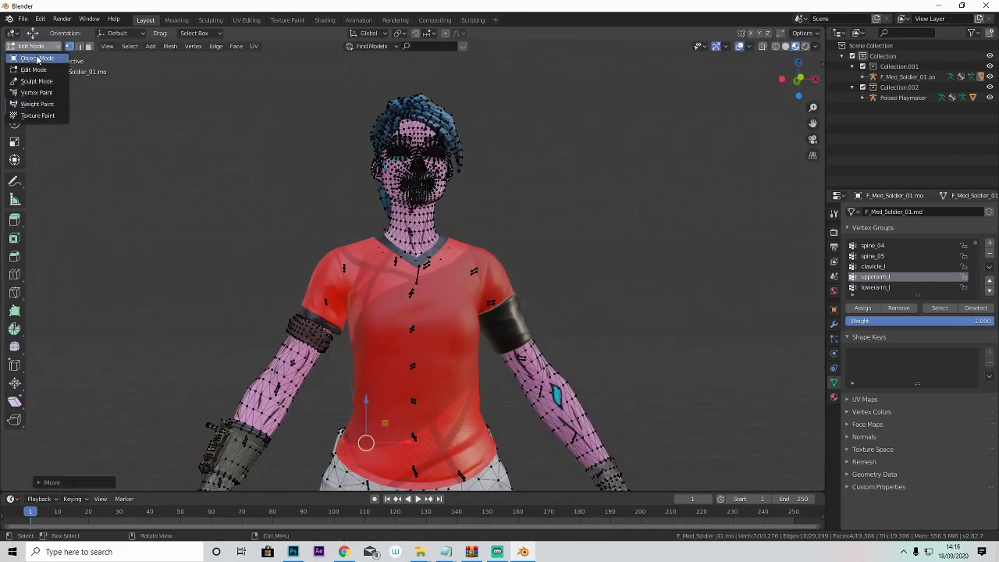
pyautogui.click(38, 58)
# Step: Examine the combined model from the front and sides, checking the collar, sleeves and waist for skin showing through
pyautogui.scroll(-2, 358, 195)
pyautogui.scroll(-2, 359, 195)
pyautogui.moveTo(359, 194); pyautogui.dragTo(345, 217, button='middle')
pyautogui.scroll(4, 587, 211)
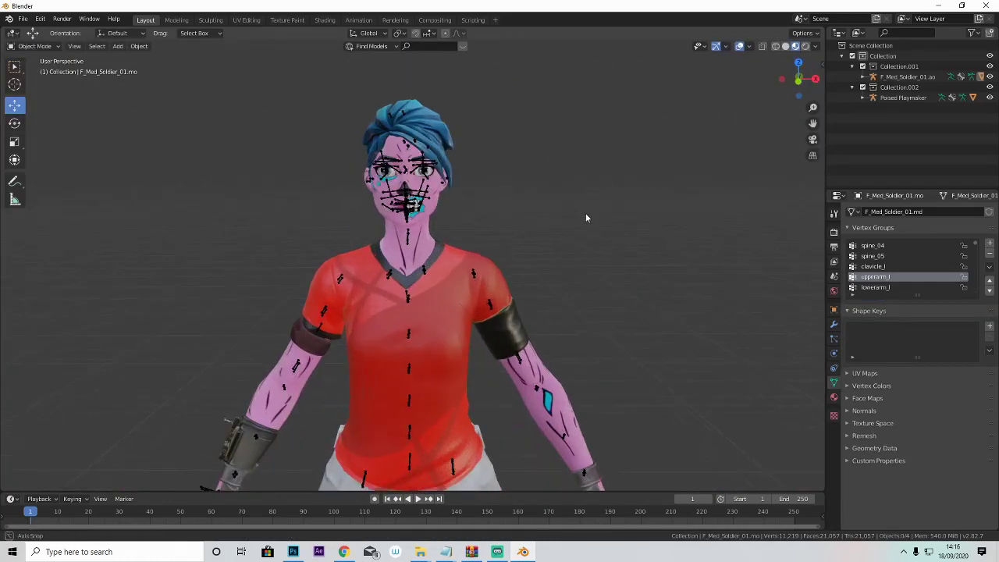
pyautogui.scroll(-2, 550, 230)
pyautogui.moveTo(532, 248); pyautogui.dragTo(390, 411, button='middle')
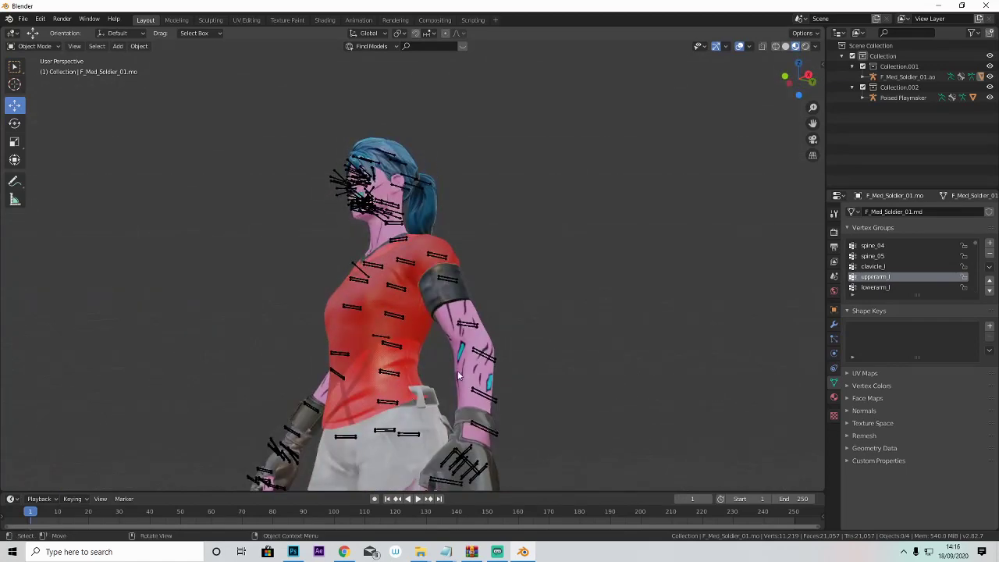
pyautogui.moveTo(356, 328); pyautogui.dragTo(425, 334, button='middle')
pyautogui.scroll(5, 431, 341)
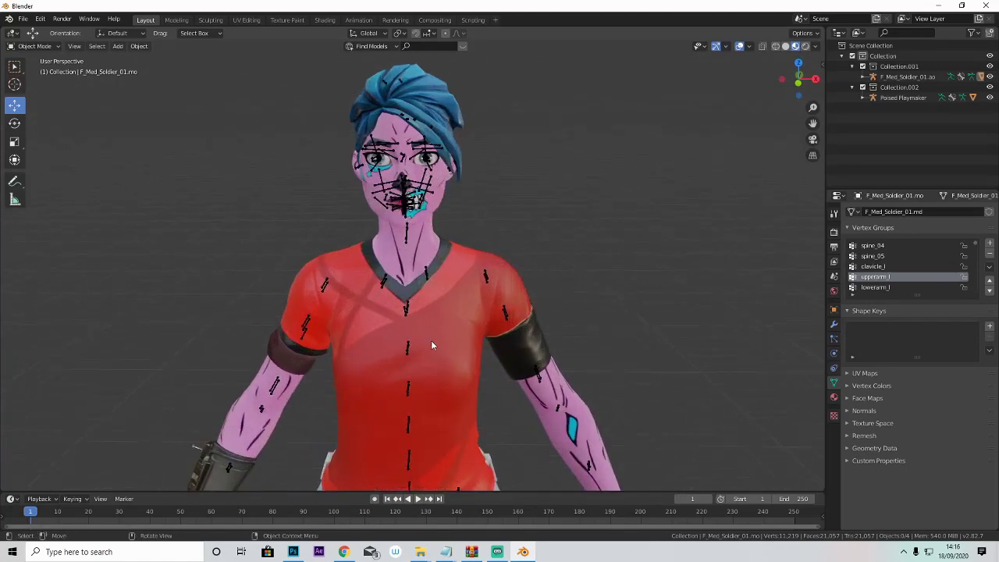
pyautogui.scroll(-6, 440, 305)
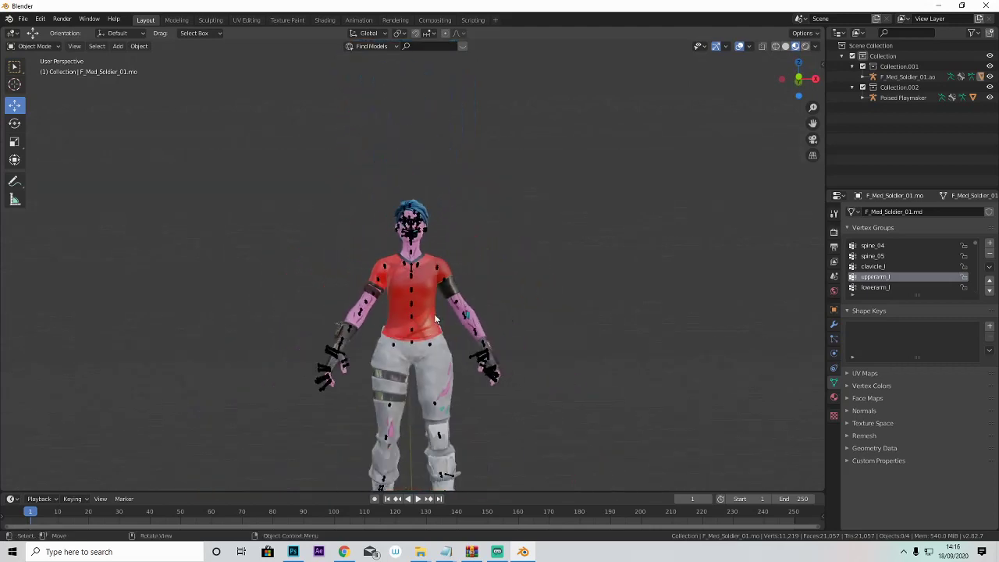
pyautogui.scroll(4, 447, 290)
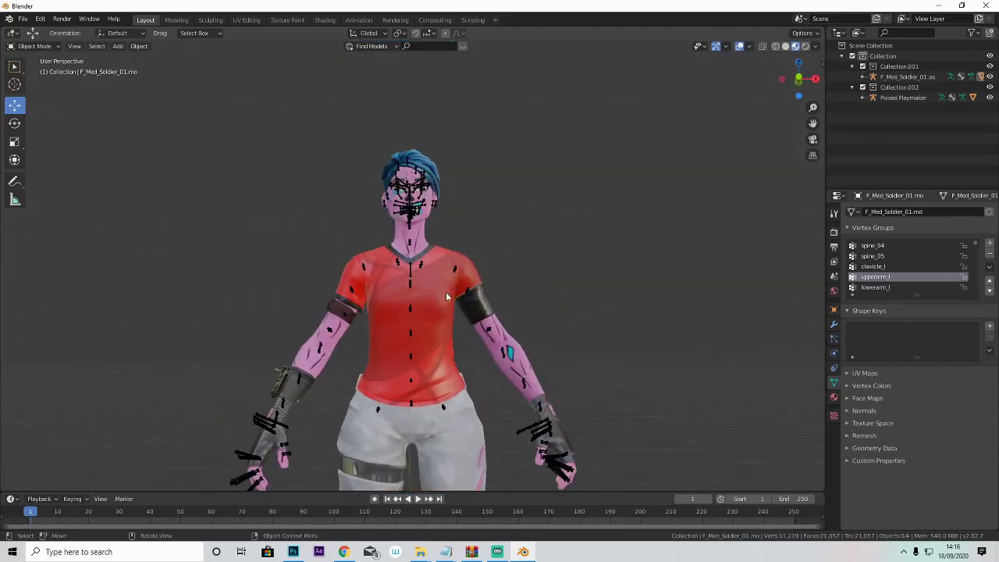
pyautogui.moveTo(421, 352); pyautogui.dragTo(376, 324, button='middle')
pyautogui.moveTo(394, 373); pyautogui.dragTo(511, 282, button='middle')
pyautogui.scroll(-3, 504, 275)
pyautogui.scroll(3, 496, 250)
pyautogui.scroll(4, 468, 257)
pyautogui.moveTo(467, 257); pyautogui.dragTo(447, 277, button='middle')
pyautogui.scroll(-4, 487, 216)
# Step: Select both character models with their armatures, copy them to the clipboard, and clear the selection
pyautogui.moveTo(273, 138); pyautogui.dragTo(520, 421)
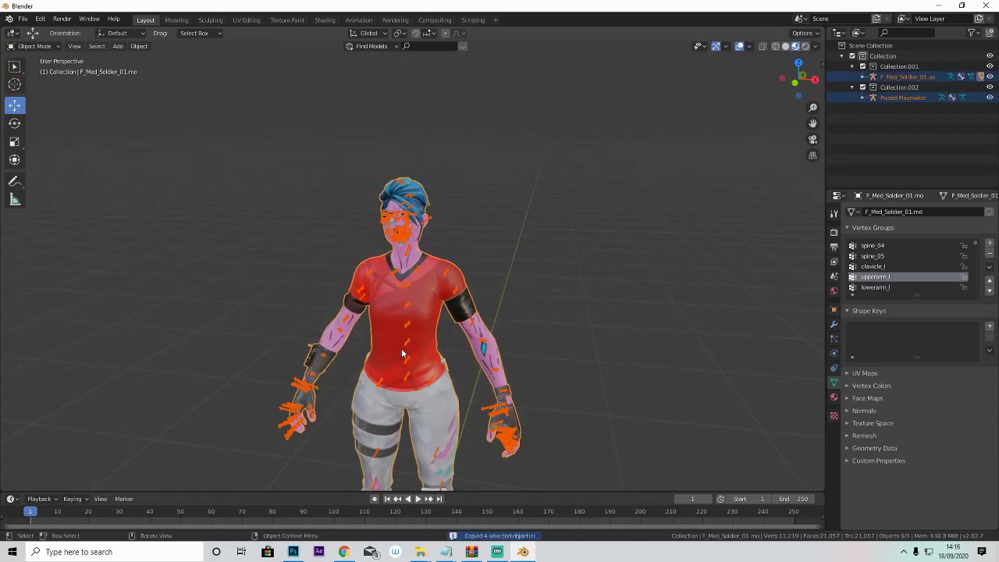
pyautogui.click(452, 218)
pyautogui.scroll(1, 452, 218)
pyautogui.scroll(3, 451, 219)
pyautogui.scroll(-2, 451, 219)
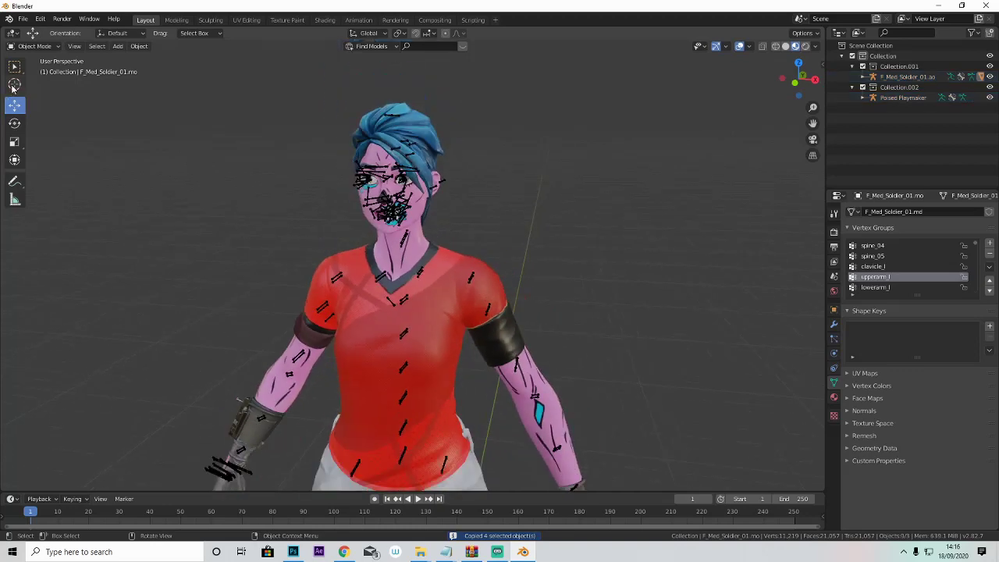
# Step: Hide the Poised Playmaker armature, and put the F_Med_Soldier_01.ao armature into Pose Mode with the Rotate tool active
pyautogui.click(388, 278)
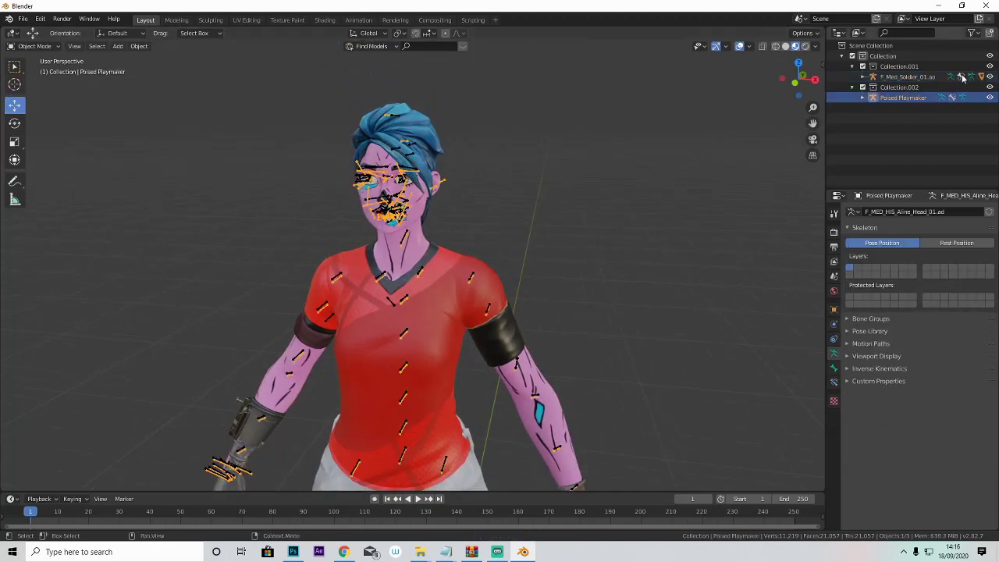
pyautogui.click(990, 100)
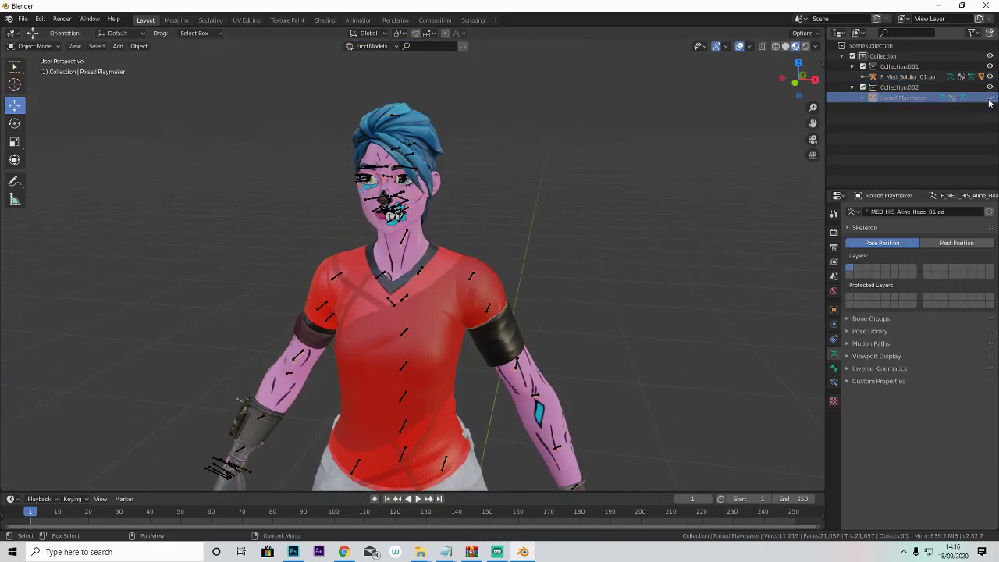
pyautogui.click(404, 238)
pyautogui.click(34, 46)
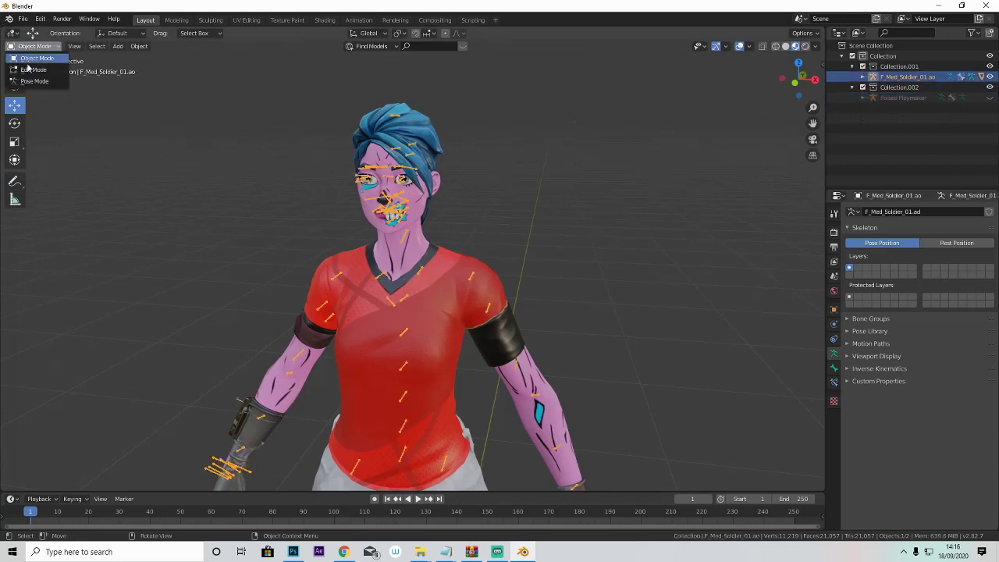
pyautogui.click(31, 81)
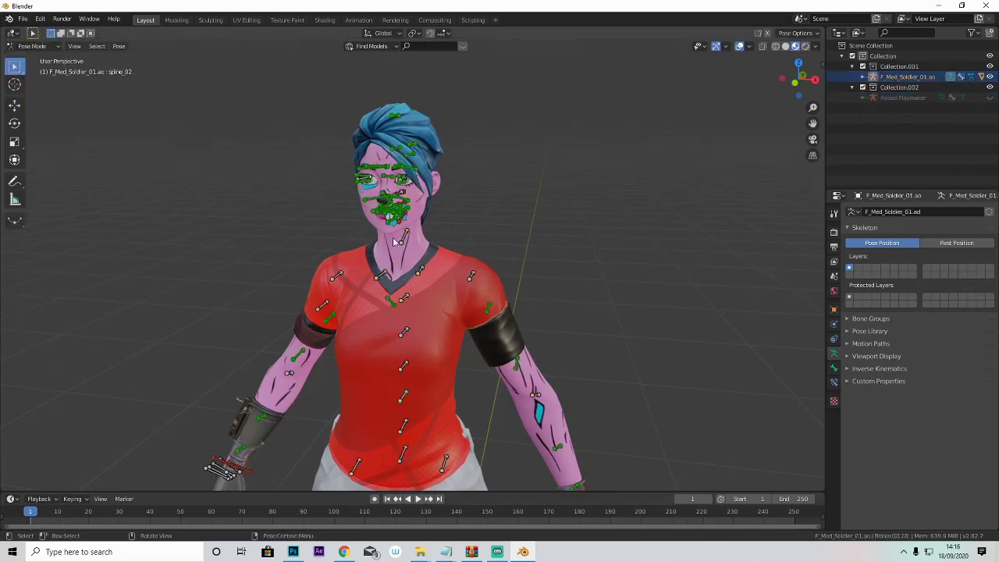
pyautogui.click(13, 125)
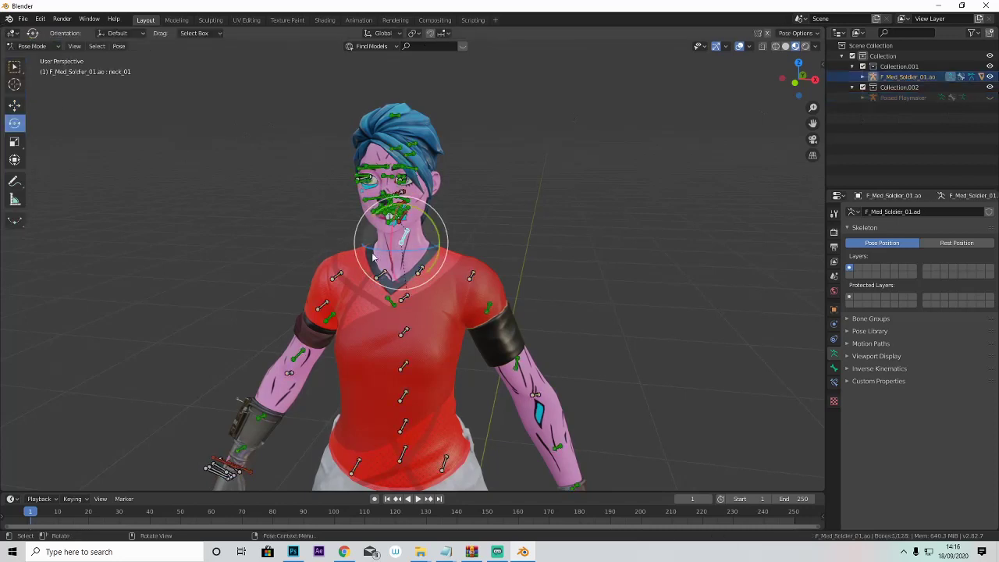
# Step: Rotate the upperarm_l bone to raise the arm outward from the body
pyautogui.click(471, 268)
pyautogui.moveTo(471, 269); pyautogui.dragTo(450, 268, button='middle')
pyautogui.moveTo(491, 246); pyautogui.dragTo(484, 251)
pyautogui.press('r')
pyautogui.press('r')
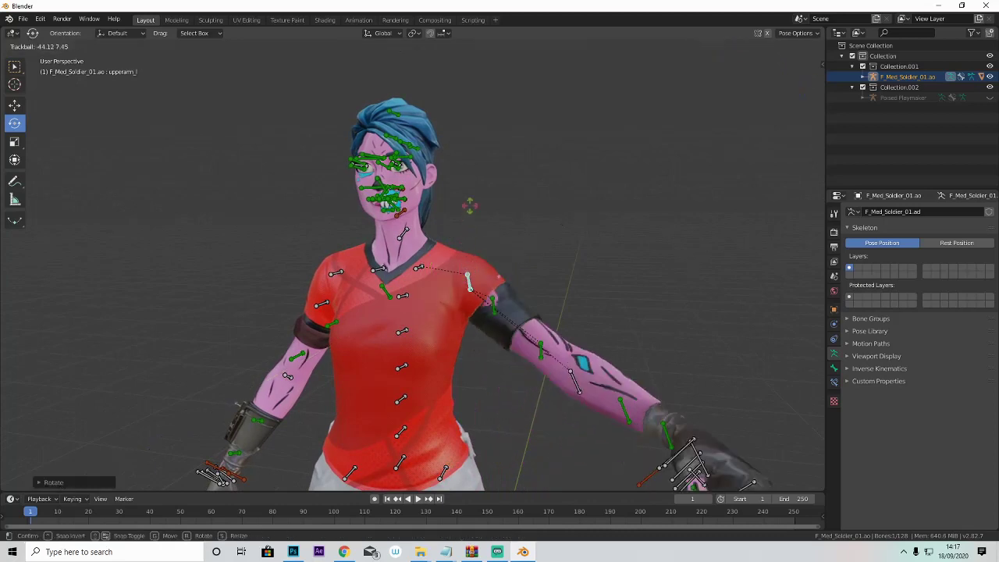
pyautogui.moveTo(459, 146); pyautogui.dragTo(466, 188)
# Step: Refine the raised arm's pose with another free trackball rotation of the upperarm_l bone
pyautogui.moveTo(470, 254); pyautogui.dragTo(525, 293, button='middle')
pyautogui.scroll(3, 477, 293)
pyautogui.press('r')
pyautogui.press('r')
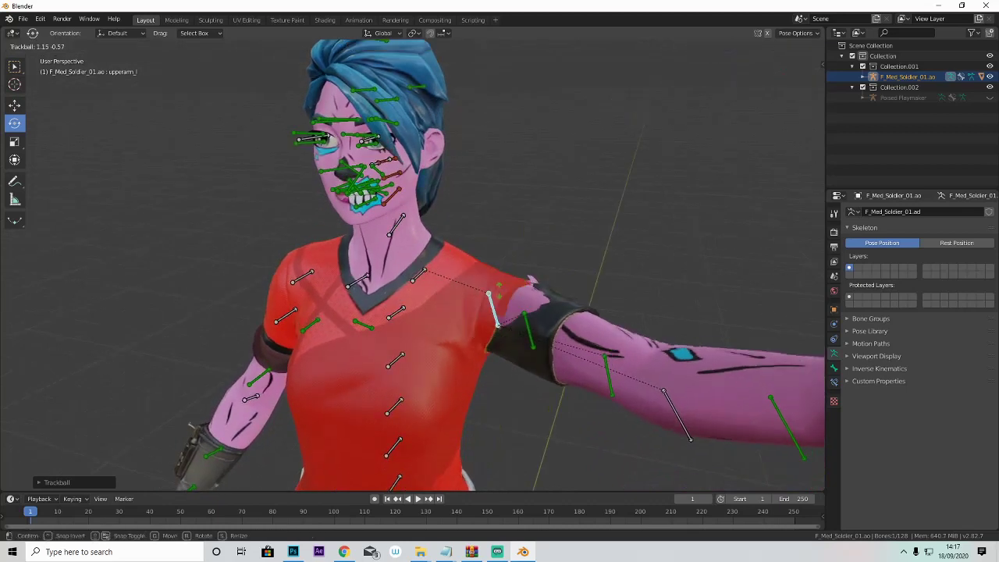
pyautogui.moveTo(499, 291); pyautogui.dragTo(504, 291)
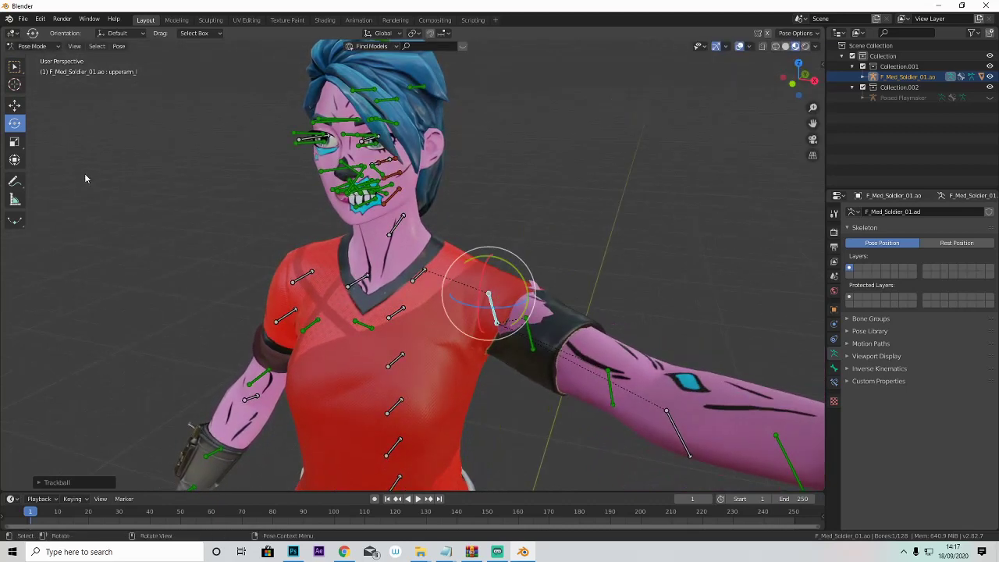
# Step: Switch the armature to Edit Mode and inspect the shoulder and the inside of the sleeve up close
pyautogui.click(32, 46)
pyautogui.click(35, 68)
pyautogui.scroll(4, 497, 209)
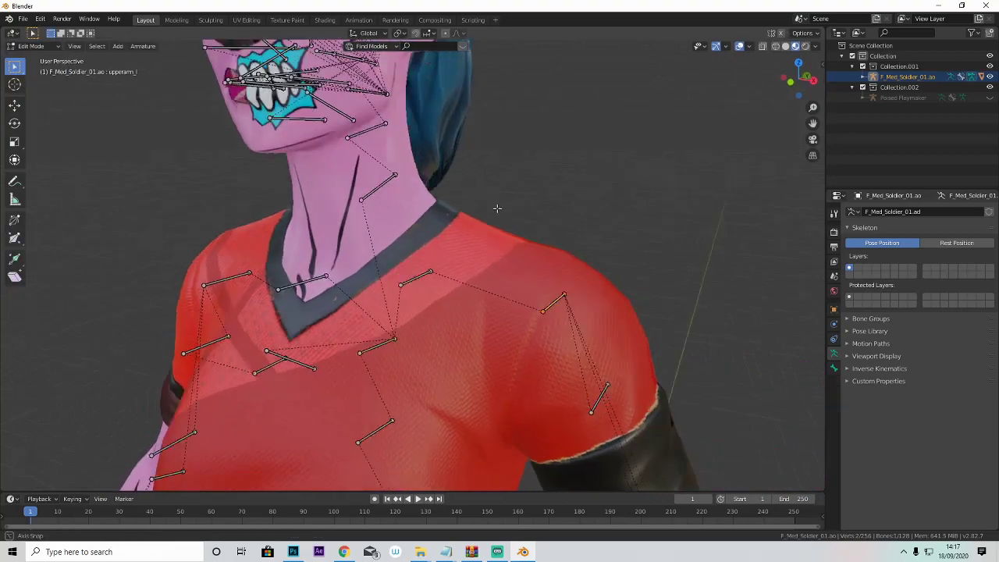
pyautogui.moveTo(497, 209); pyautogui.dragTo(470, 178, button='middle')
pyautogui.scroll(2, 473, 207)
pyautogui.moveTo(474, 217); pyautogui.dragTo(458, 201, button='middle')
pyautogui.scroll(-3, 457, 201)
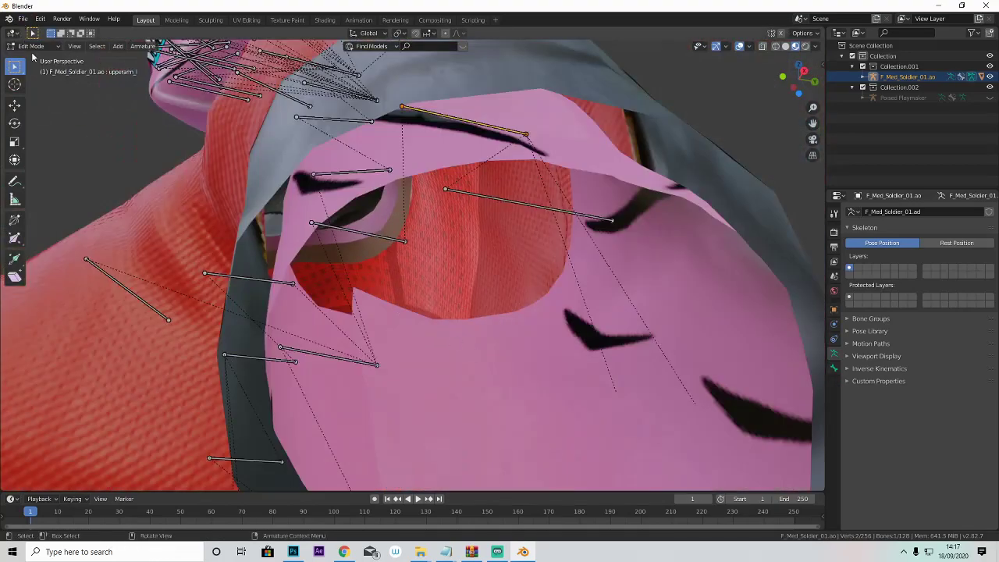
# Step: Return to Object Mode, clear the selection, and view the posed model from the front
pyautogui.click(40, 48)
pyautogui.click(36, 58)
pyautogui.scroll(-5, 234, 206)
pyautogui.click(247, 218)
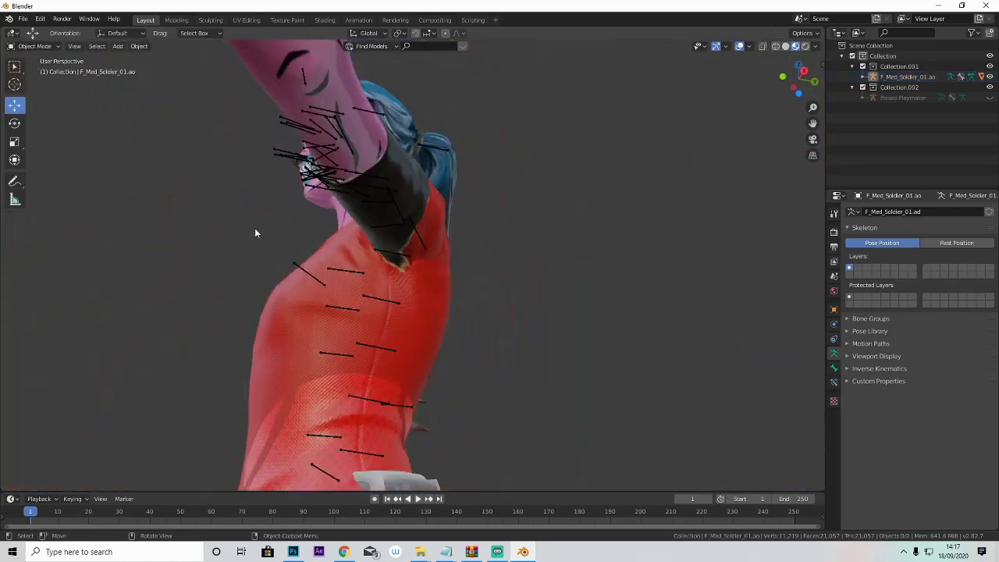
pyautogui.moveTo(246, 219); pyautogui.dragTo(371, 290, button='middle')
pyautogui.scroll(-3, 459, 249)
pyautogui.scroll(1, 460, 250)
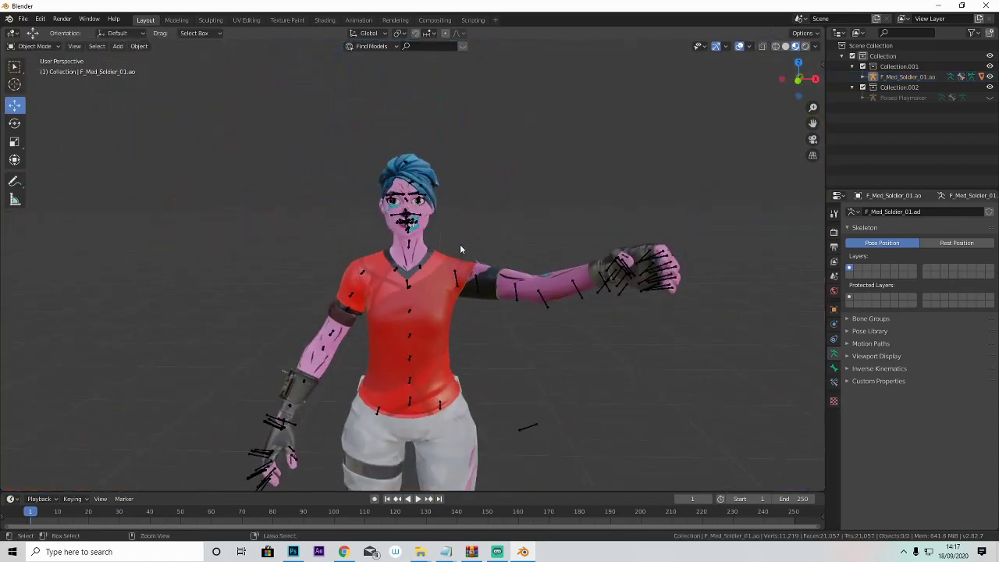